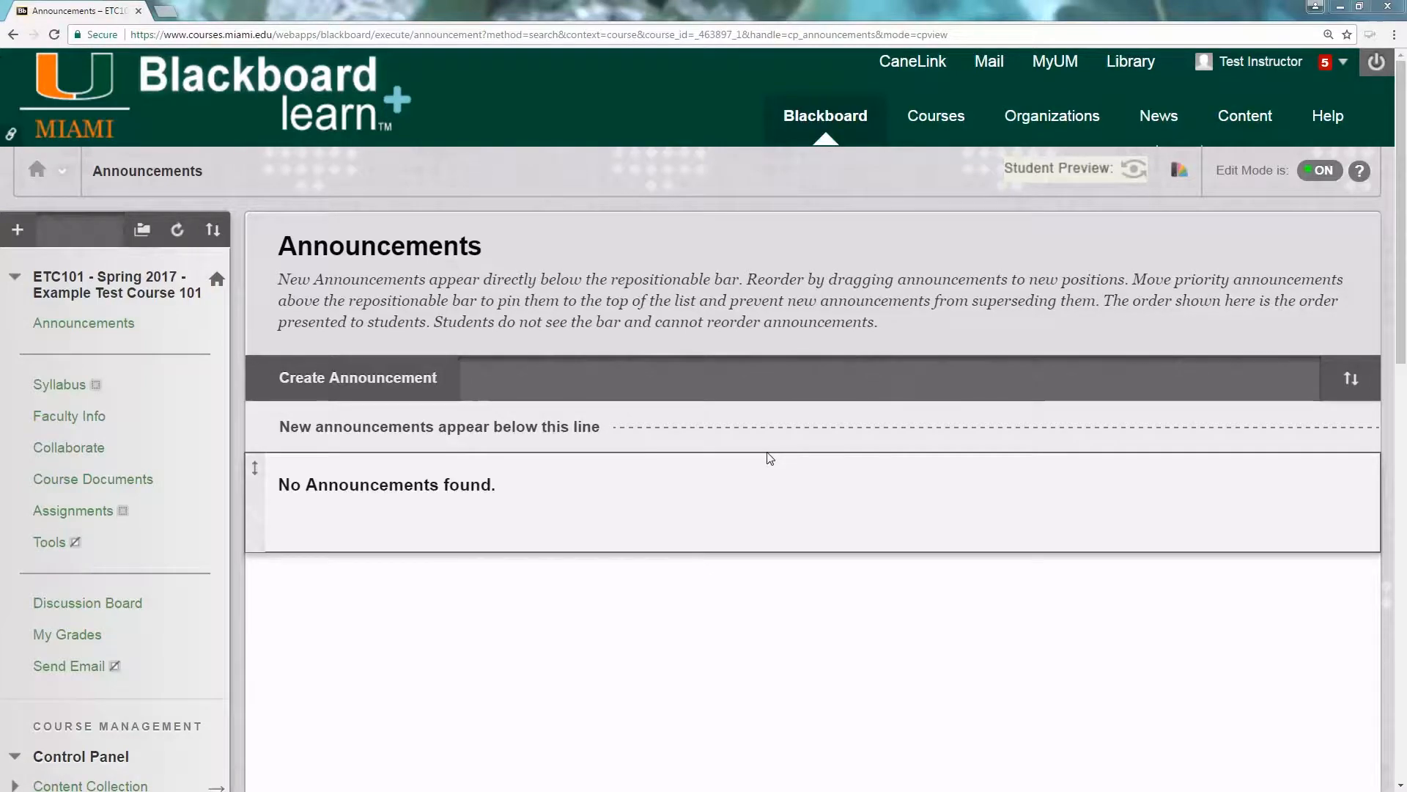
- Open Example Exam 1 for editing from the course's Tests list under Tests, Surveys, and Pools
scroll(666, 659, down, 4)
scroll(670, 644, down, 3)
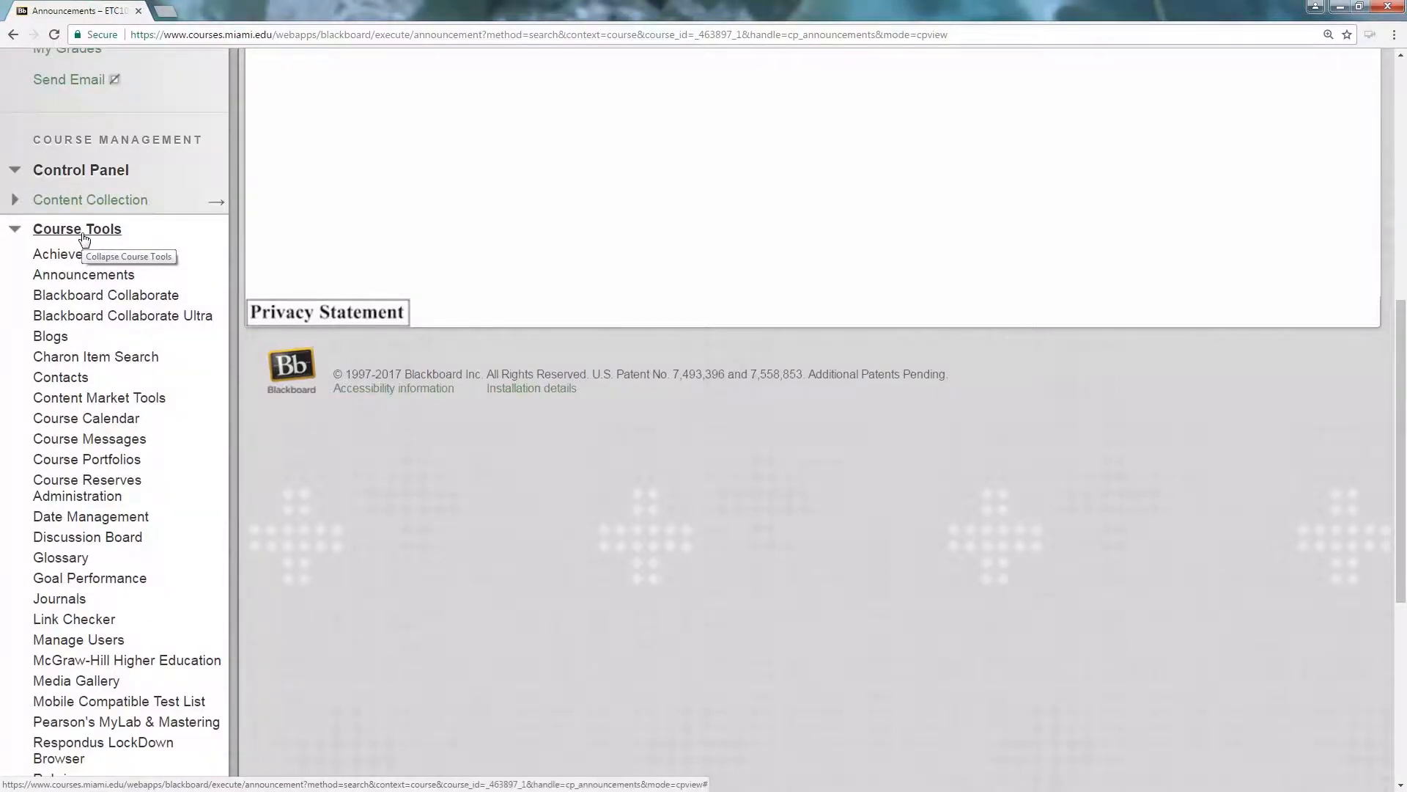
scroll(81, 242, down, 5)
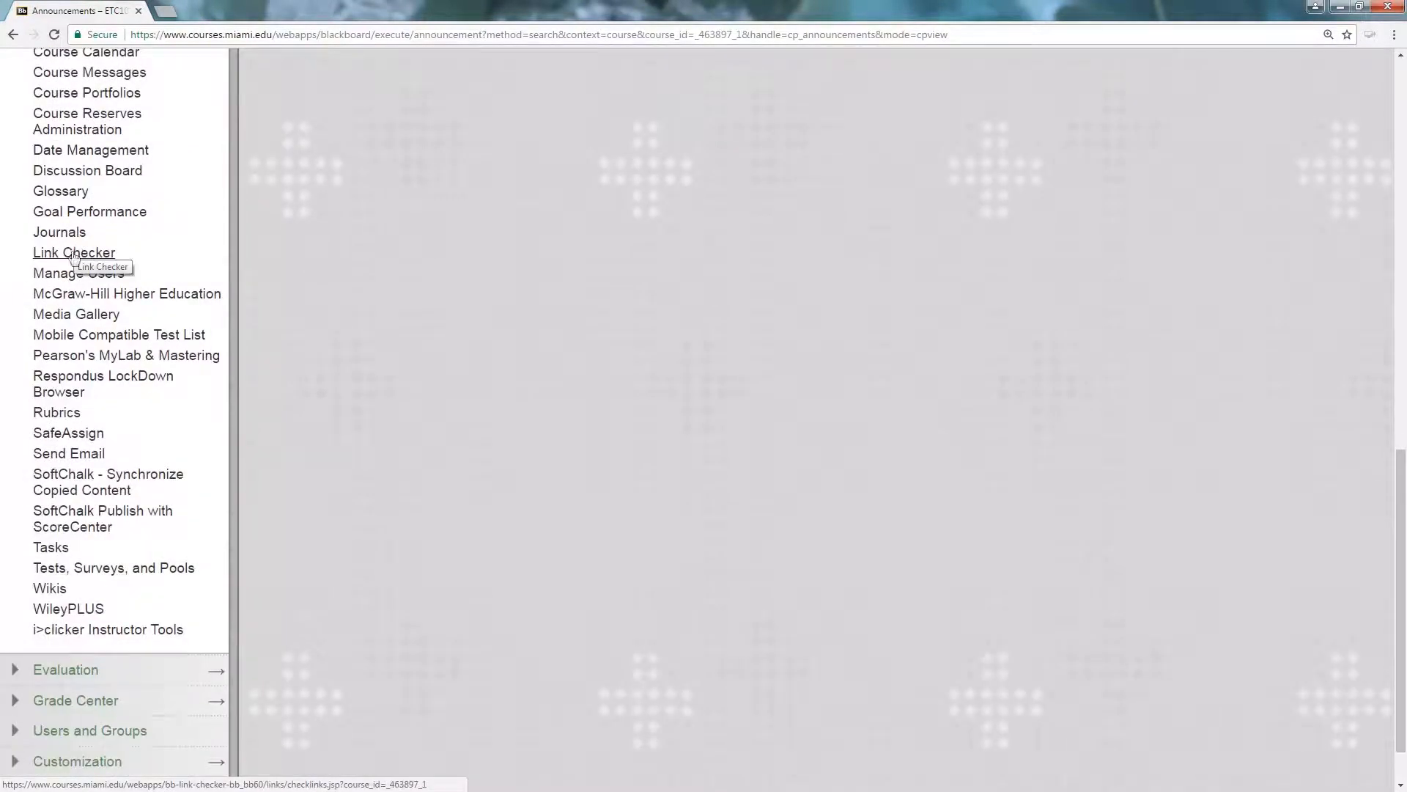
click(147, 568)
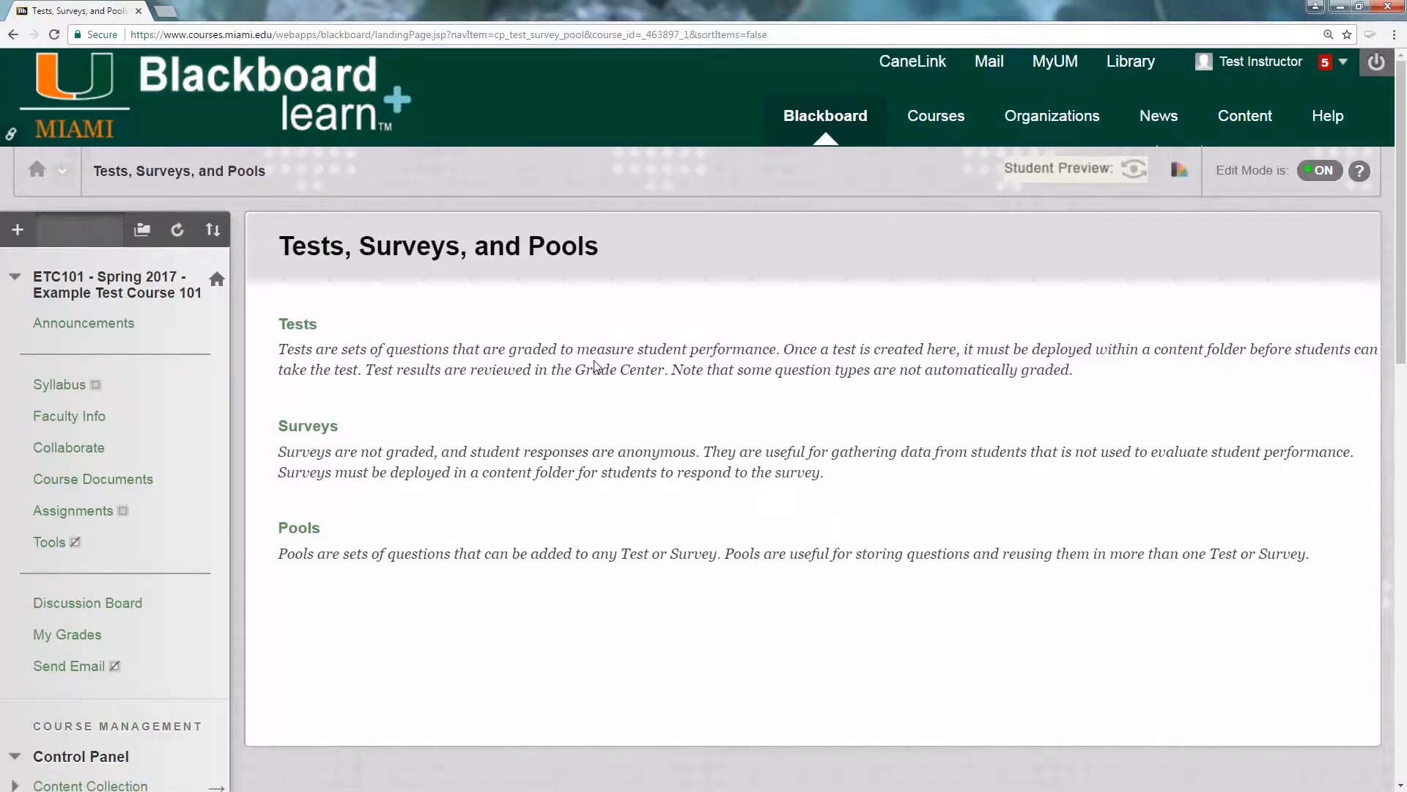
click(298, 325)
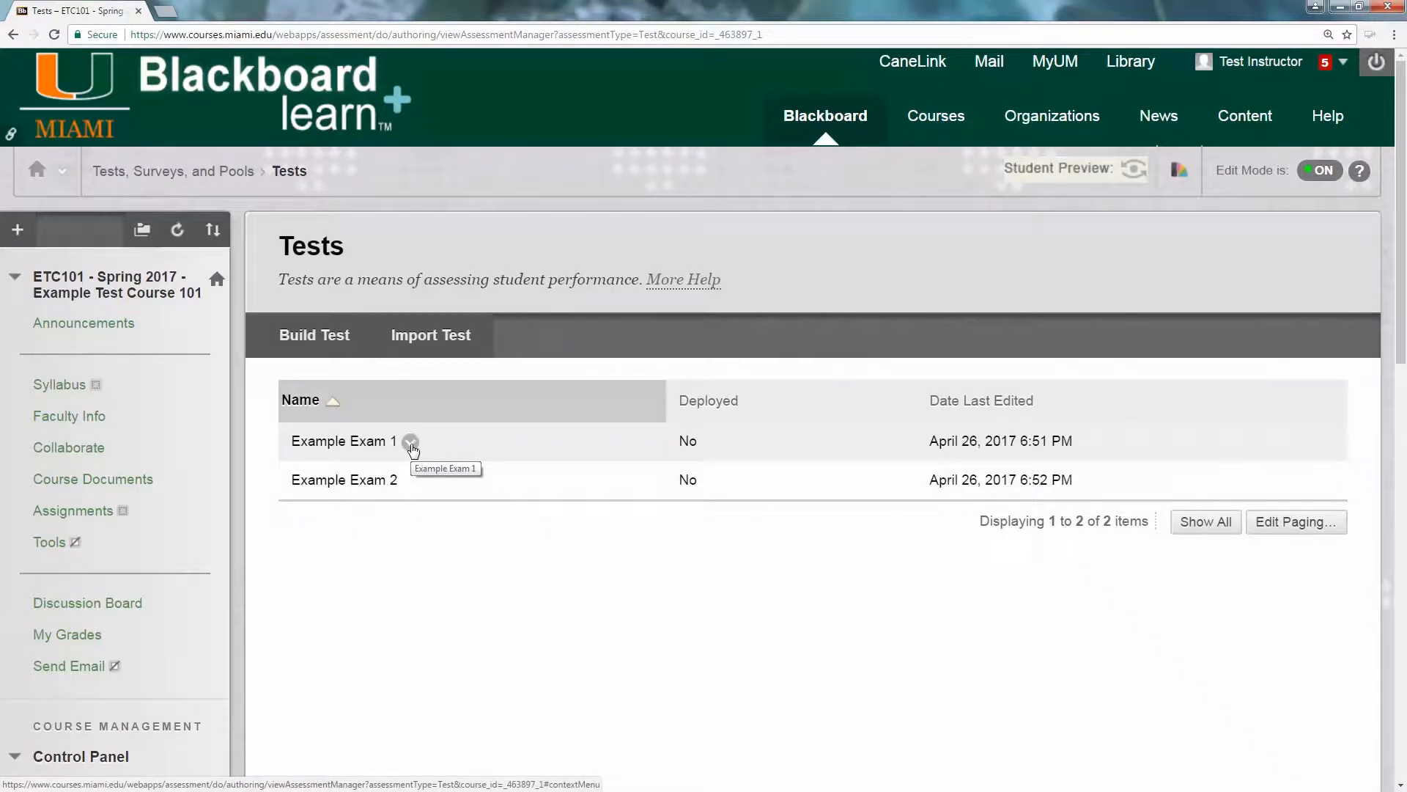
click(410, 442)
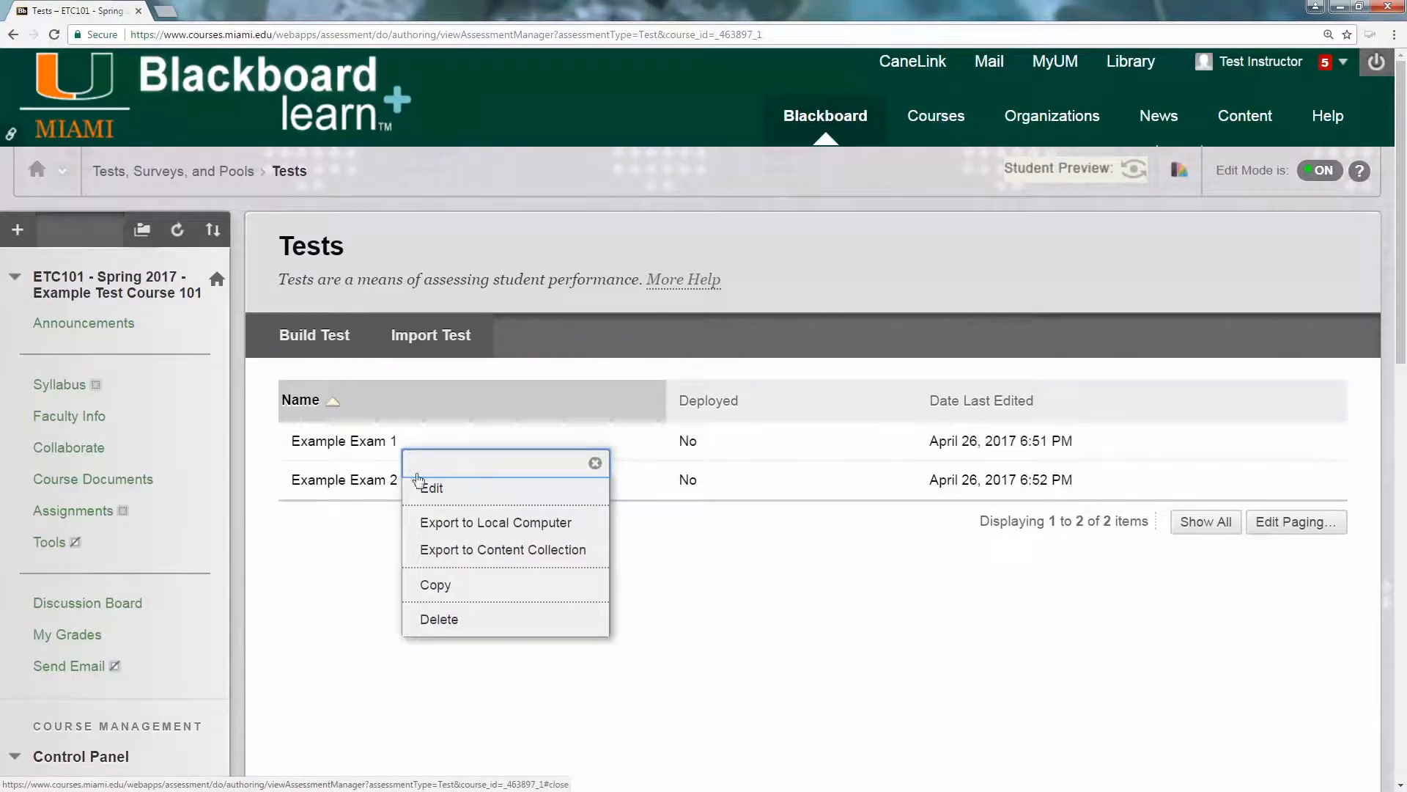
click(431, 487)
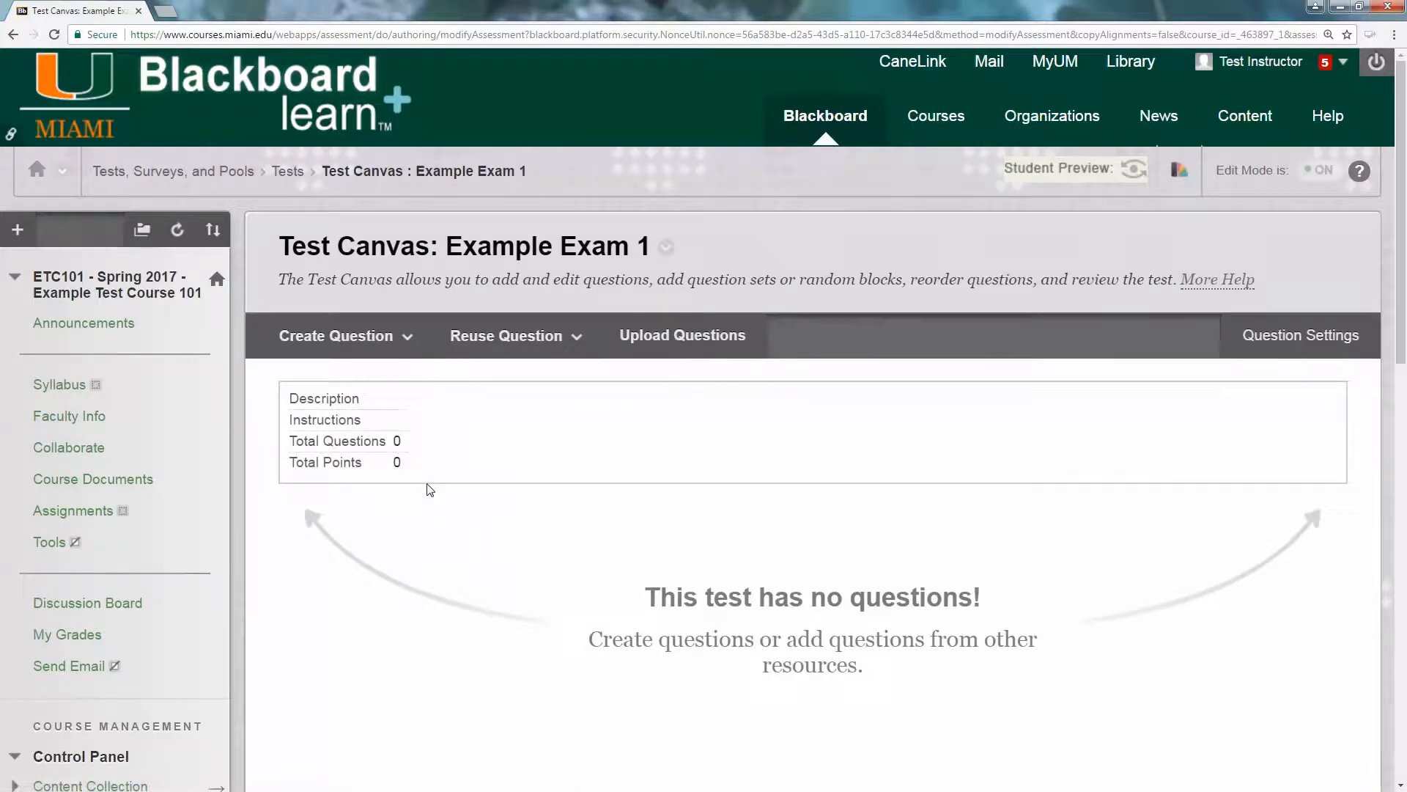
- Start a new Multiple Choice question in the Example Exam 1 test canvas
scroll(1065, 471, down, 1)
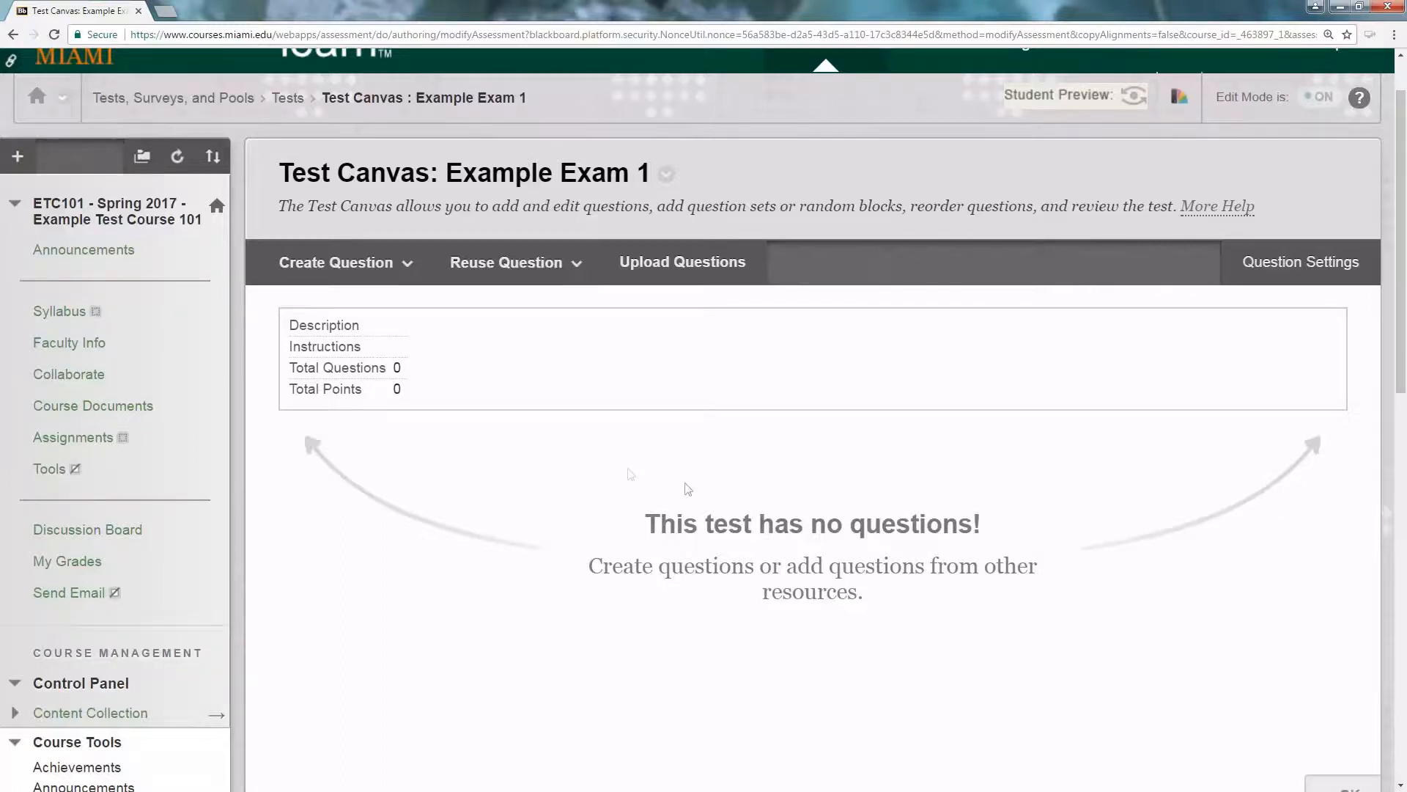
click(368, 272)
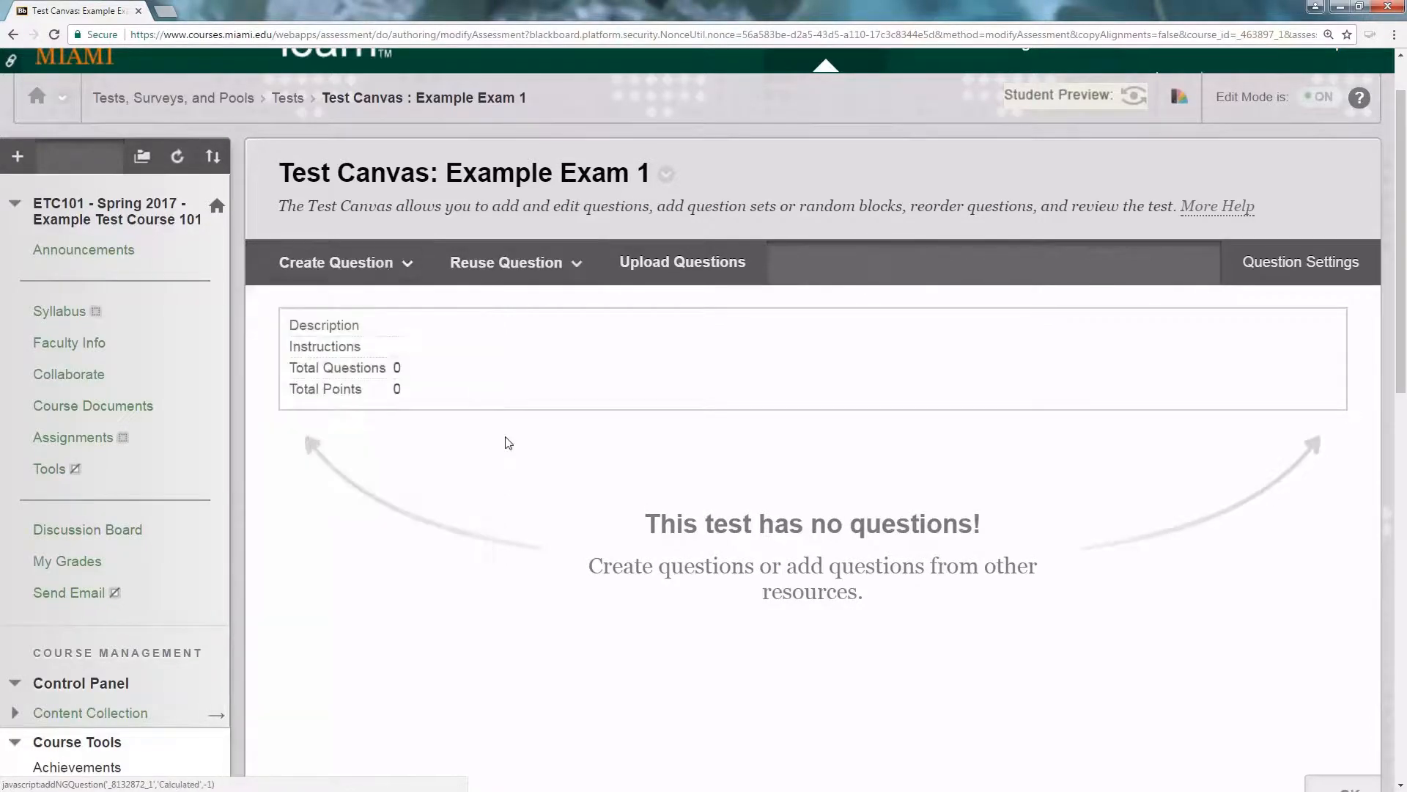
scroll(507, 435, down, 3)
scroll(507, 436, up, 2)
click(341, 189)
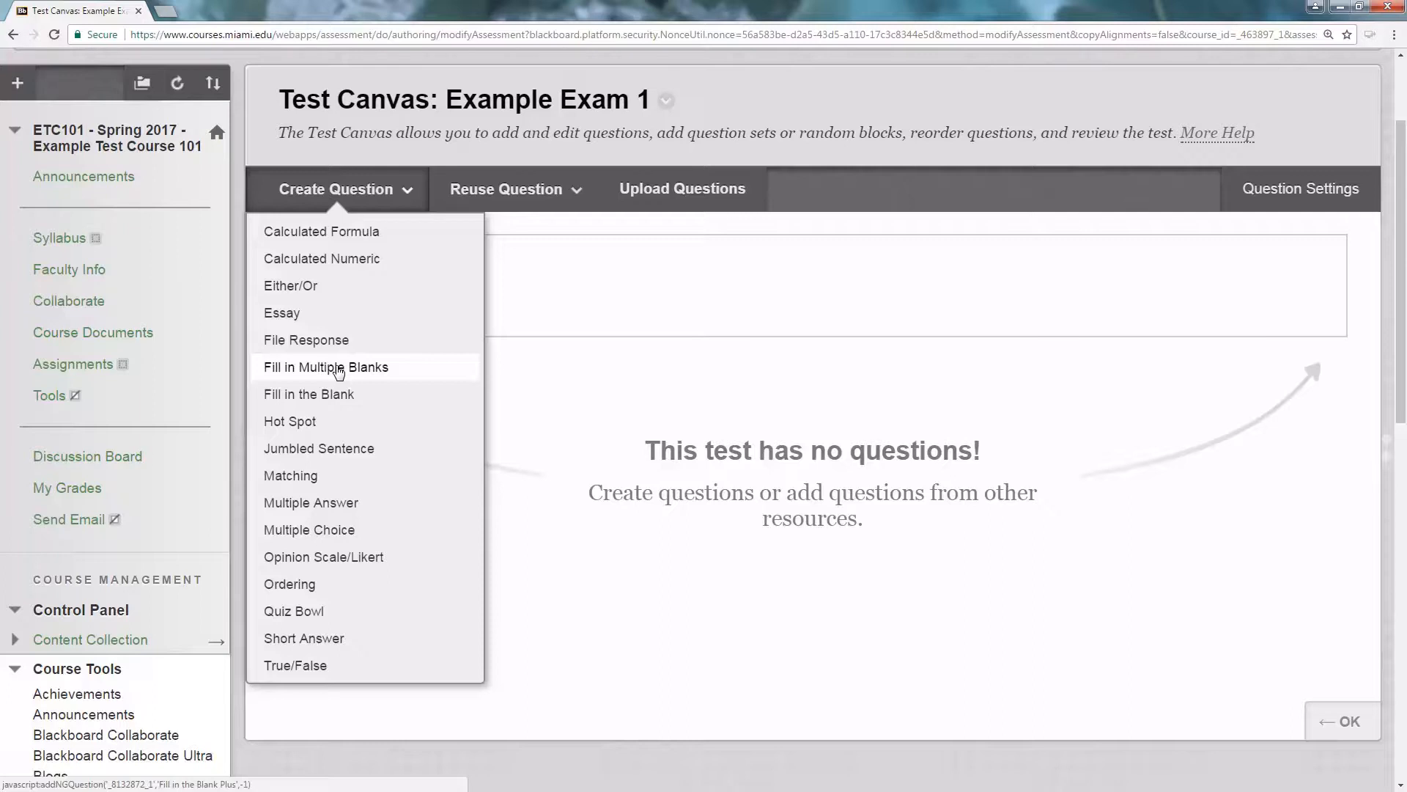
click(341, 535)
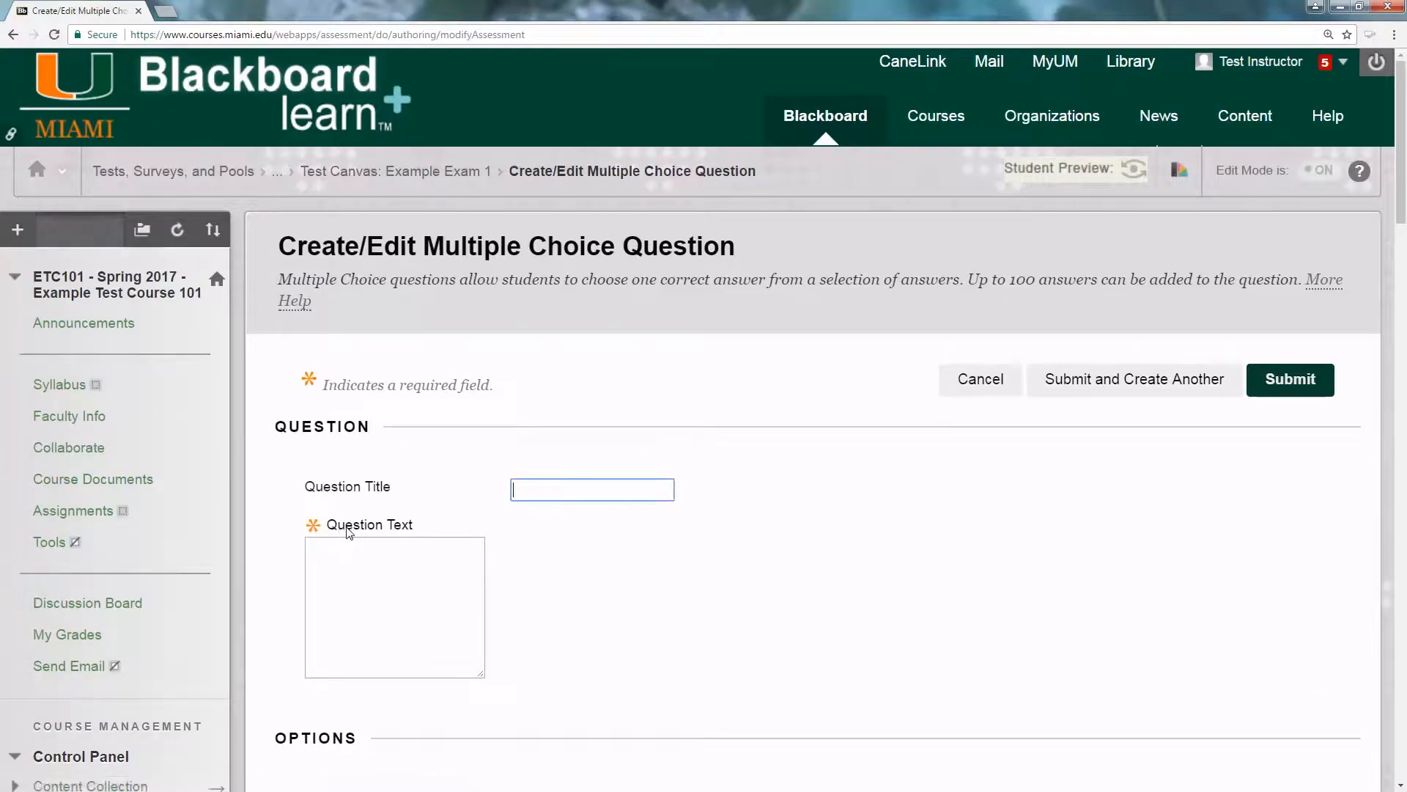
- Title the question "#1" and enter "How do I create a question?" as its question text
scroll(916, 429, down, 2)
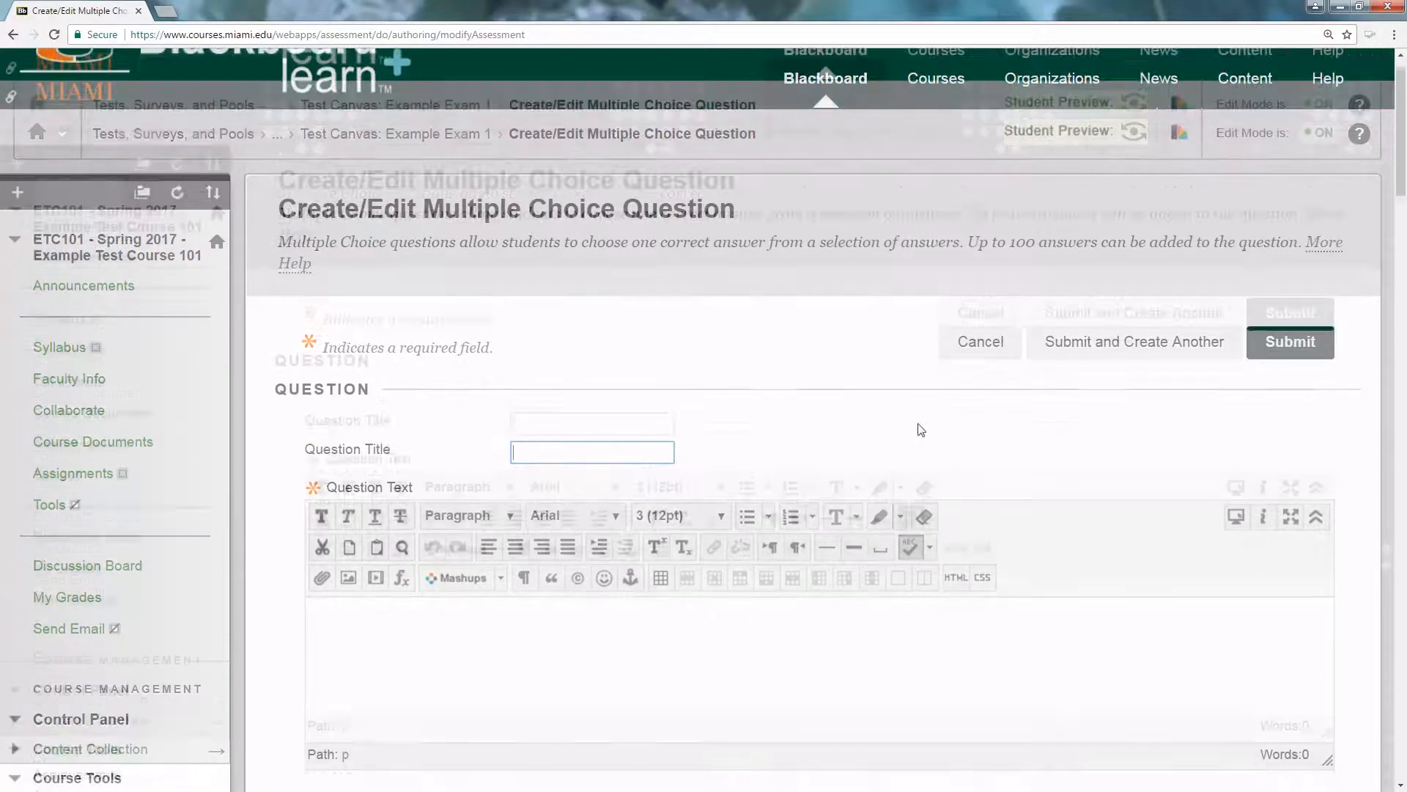
scroll(857, 329, down, 1)
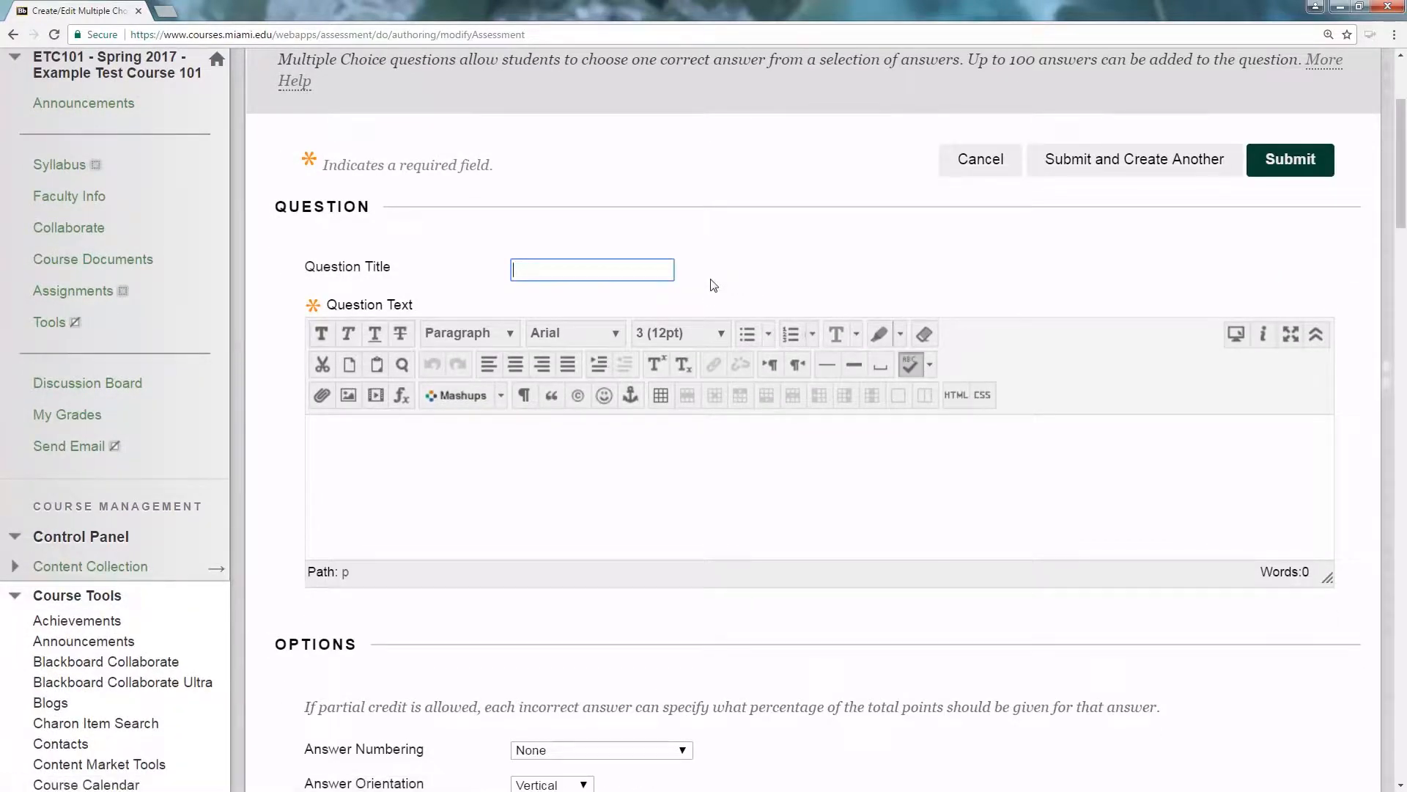
text(#1)
click(451, 458)
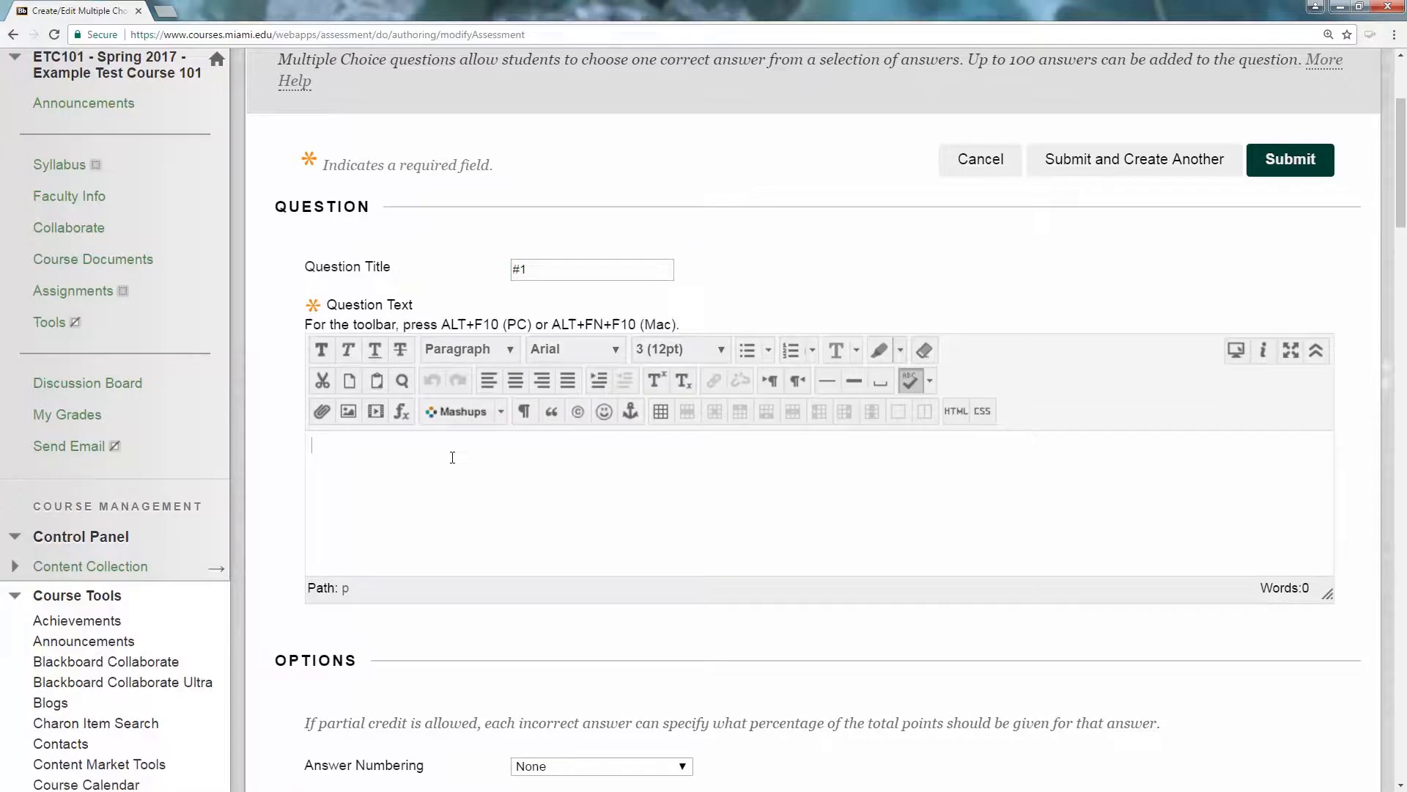
text(How do I create a question)
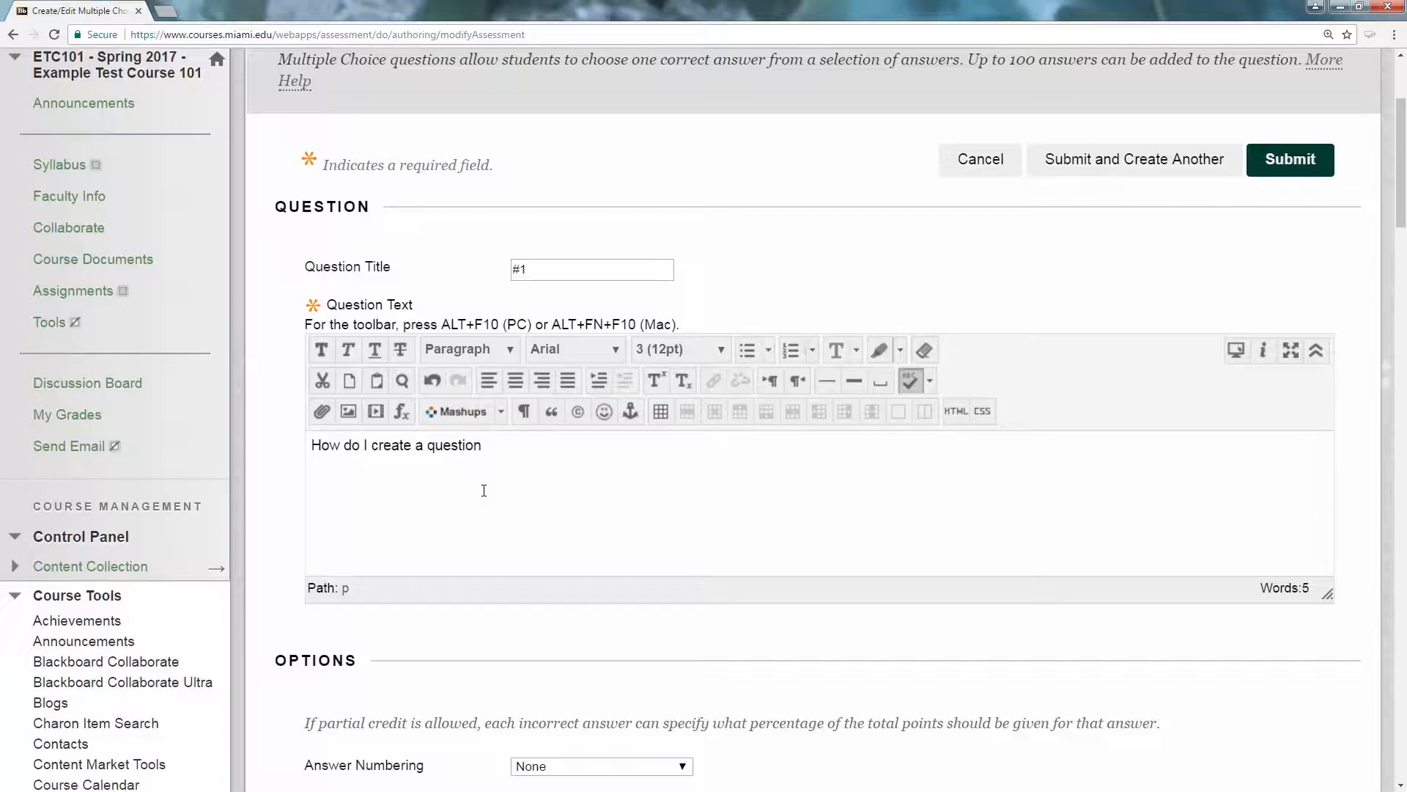
text(?)
scroll(881, 293, down, 1)
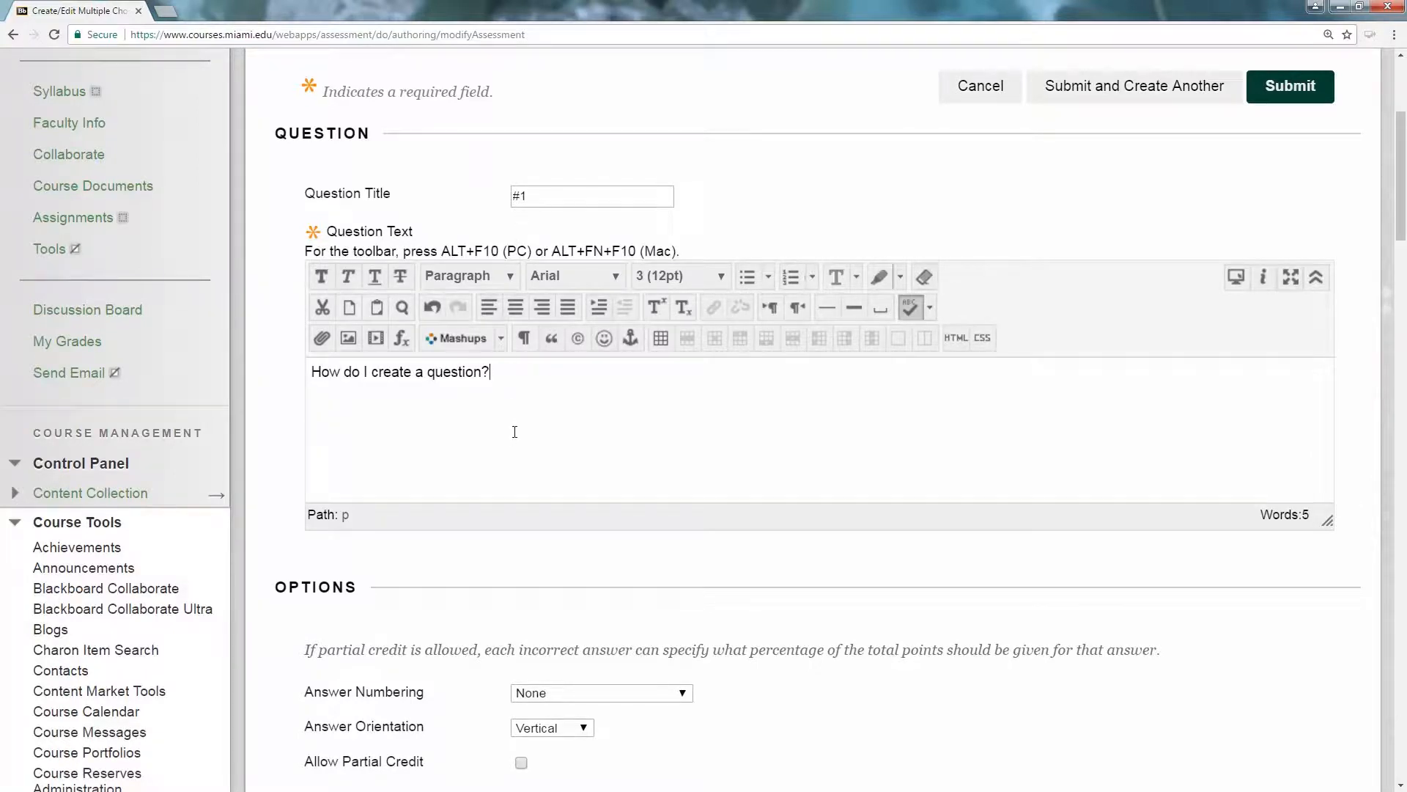
- Clear the question title and select the question text
double_click(571, 195)
key(BackSpace)
click(596, 423)
drag(540, 389, 282, 377)
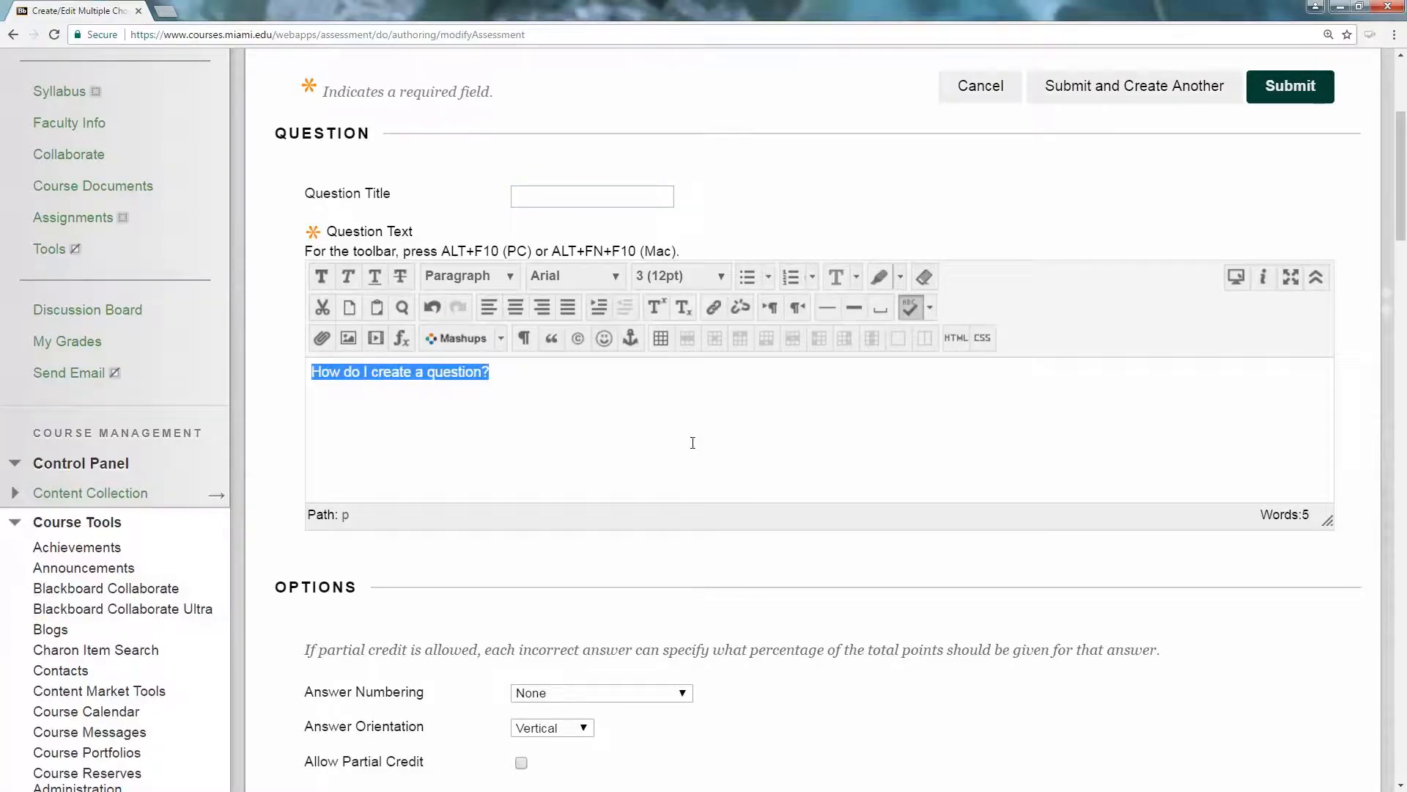
- Set the answer numbering to Arabic Numerals (1, 2, 3) and keep the answer orientation Vertical
scroll(693, 442, down, 5)
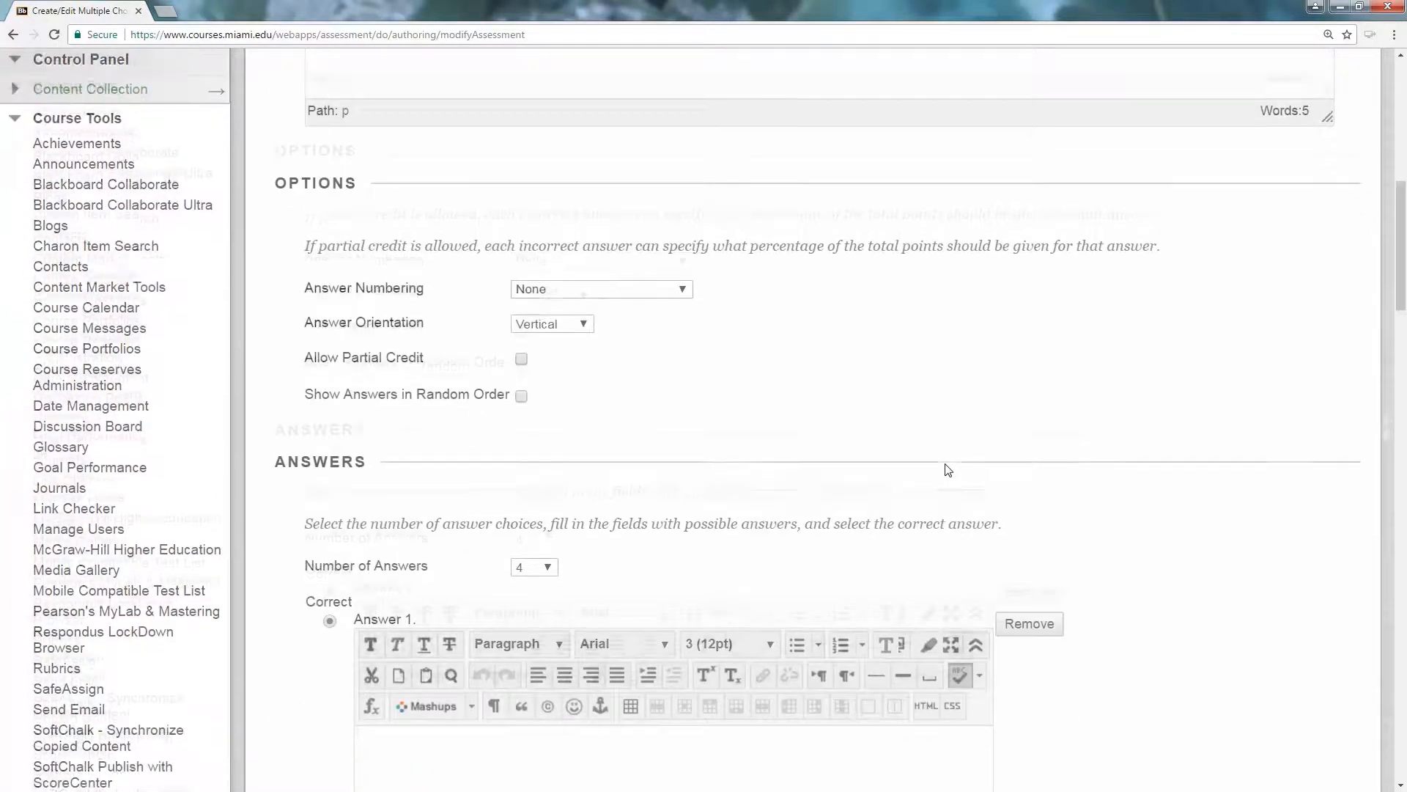
scroll(949, 470, down, 1)
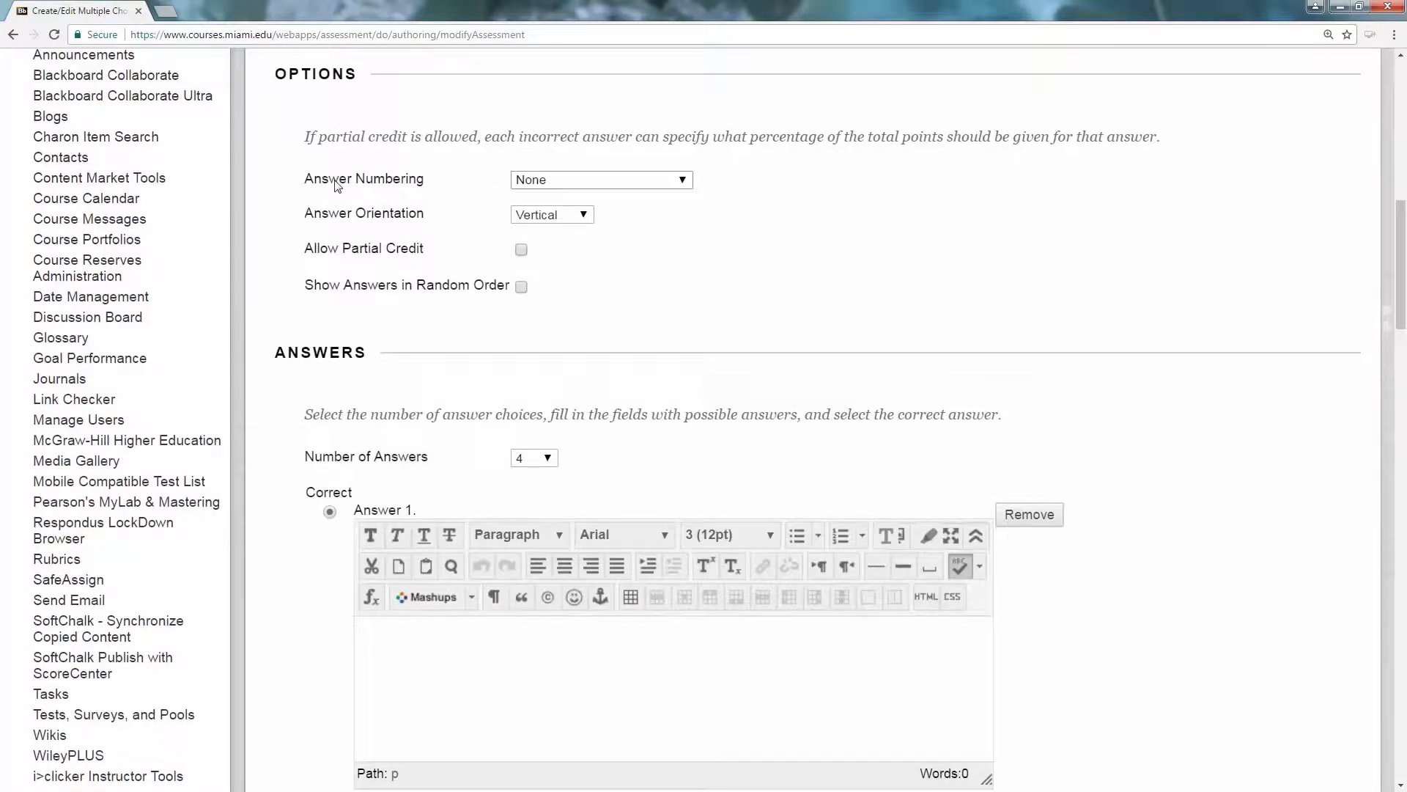
click(619, 183)
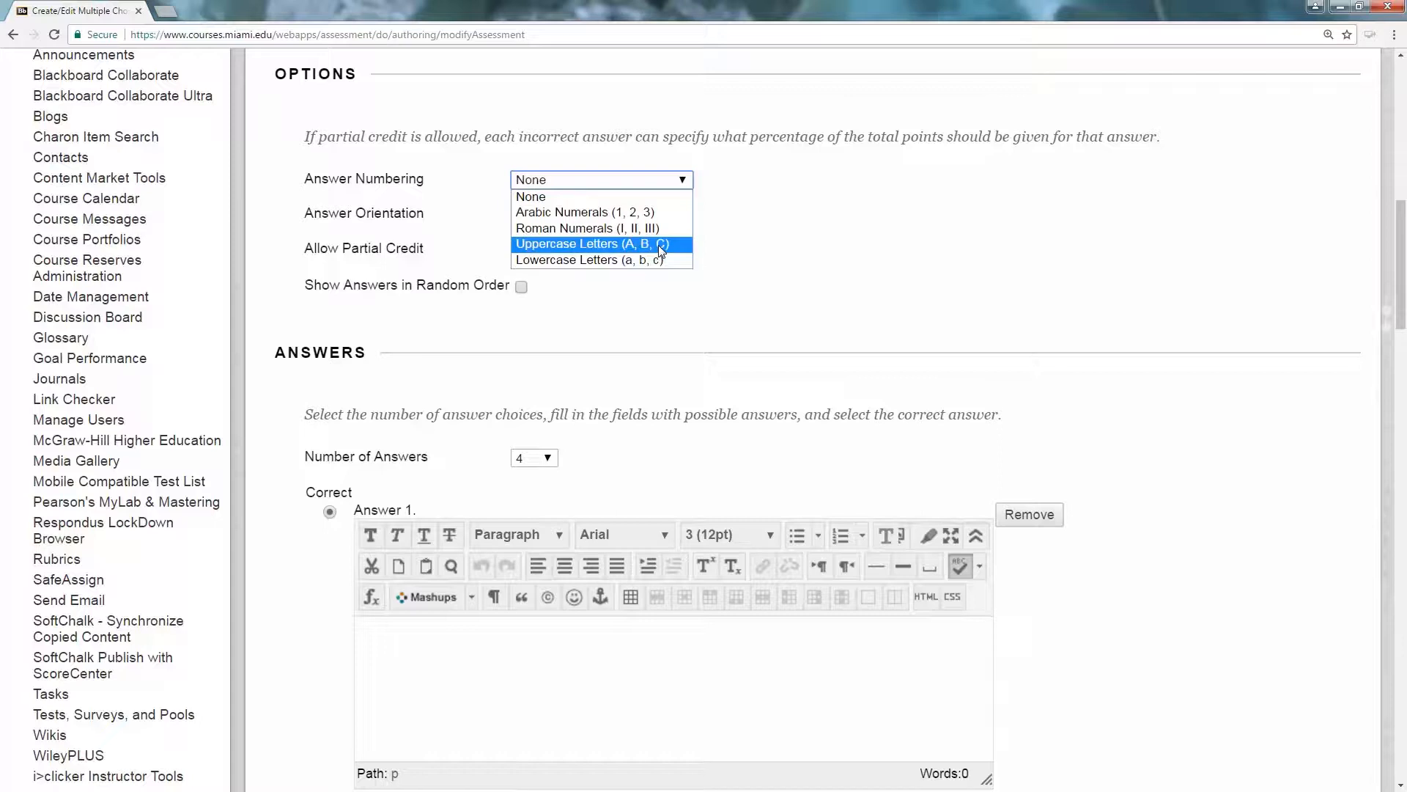
click(633, 214)
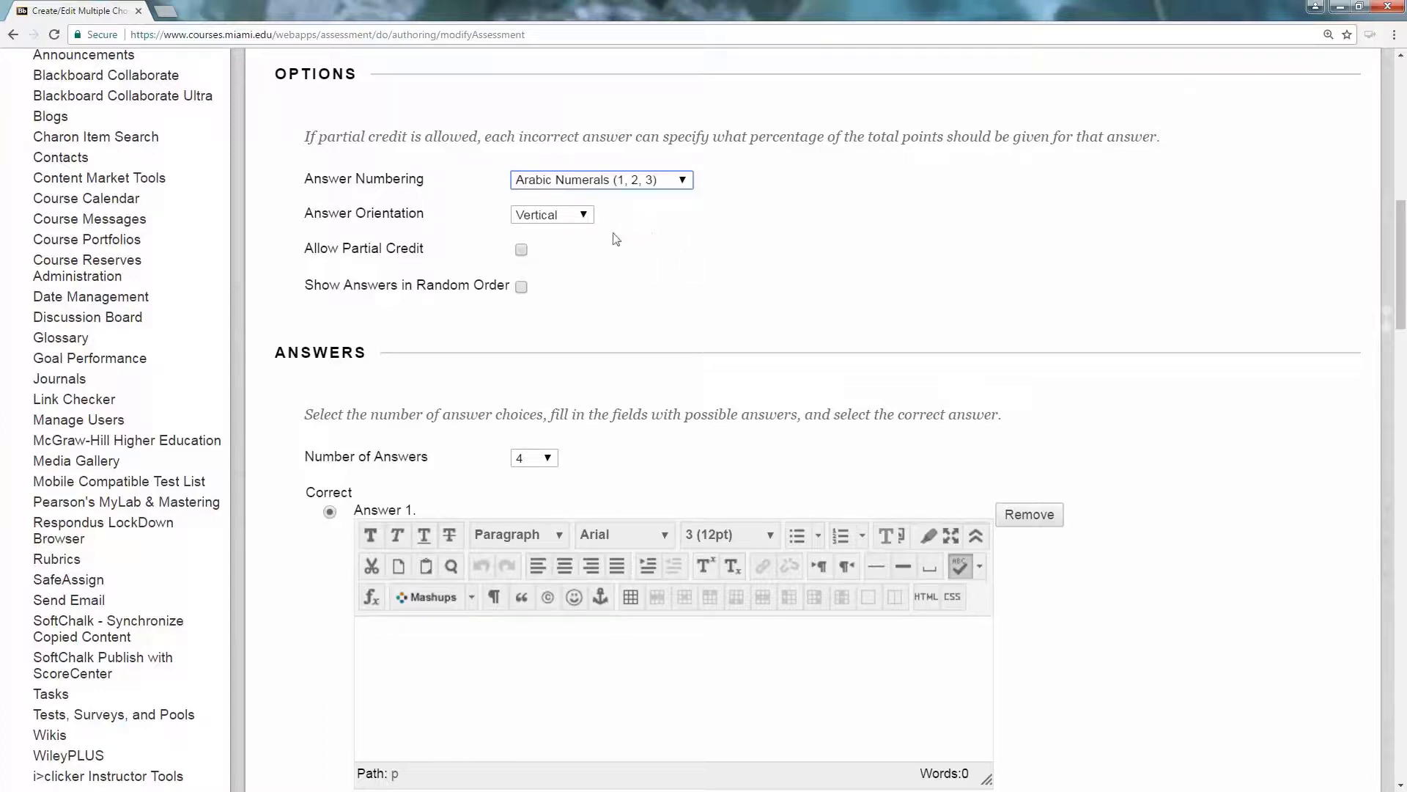
click(586, 220)
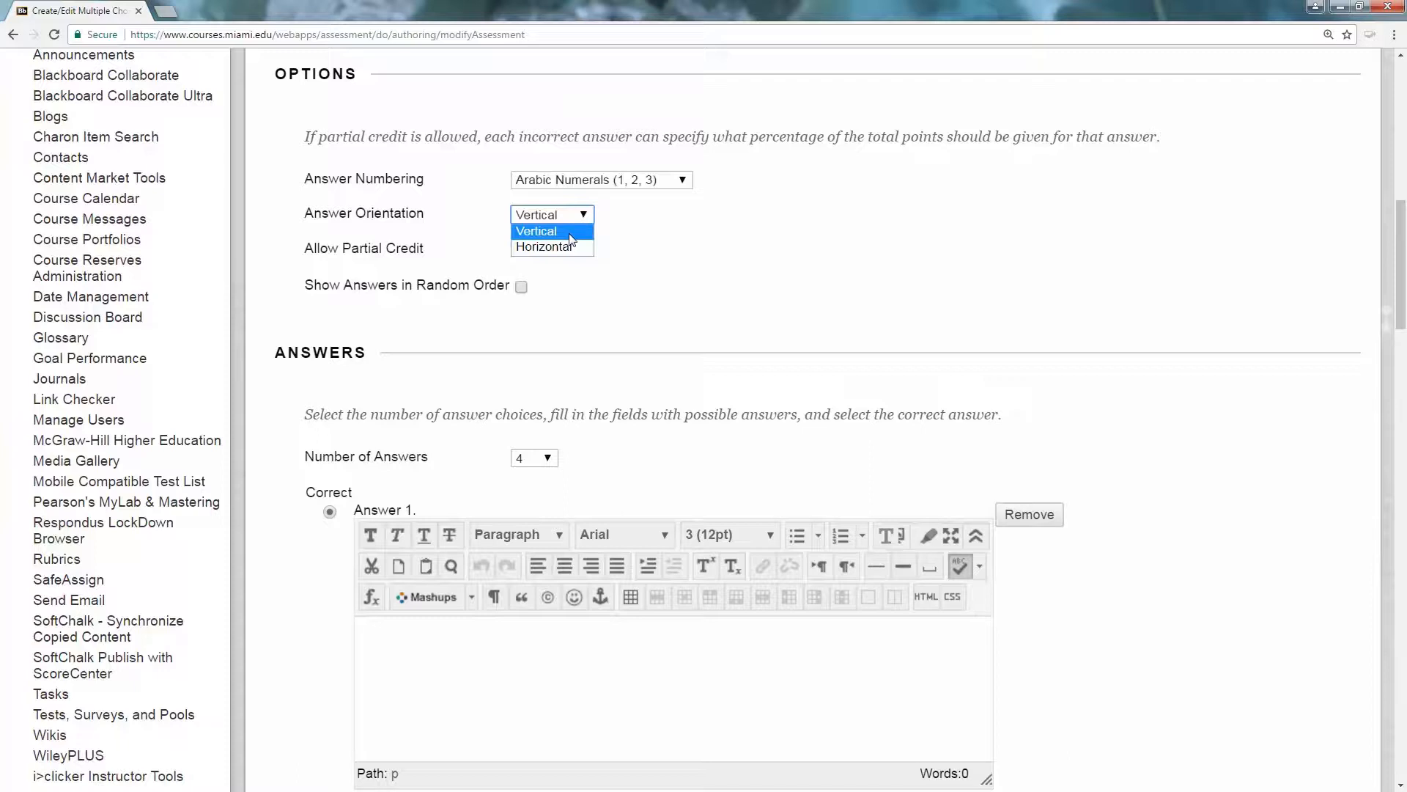
click(566, 233)
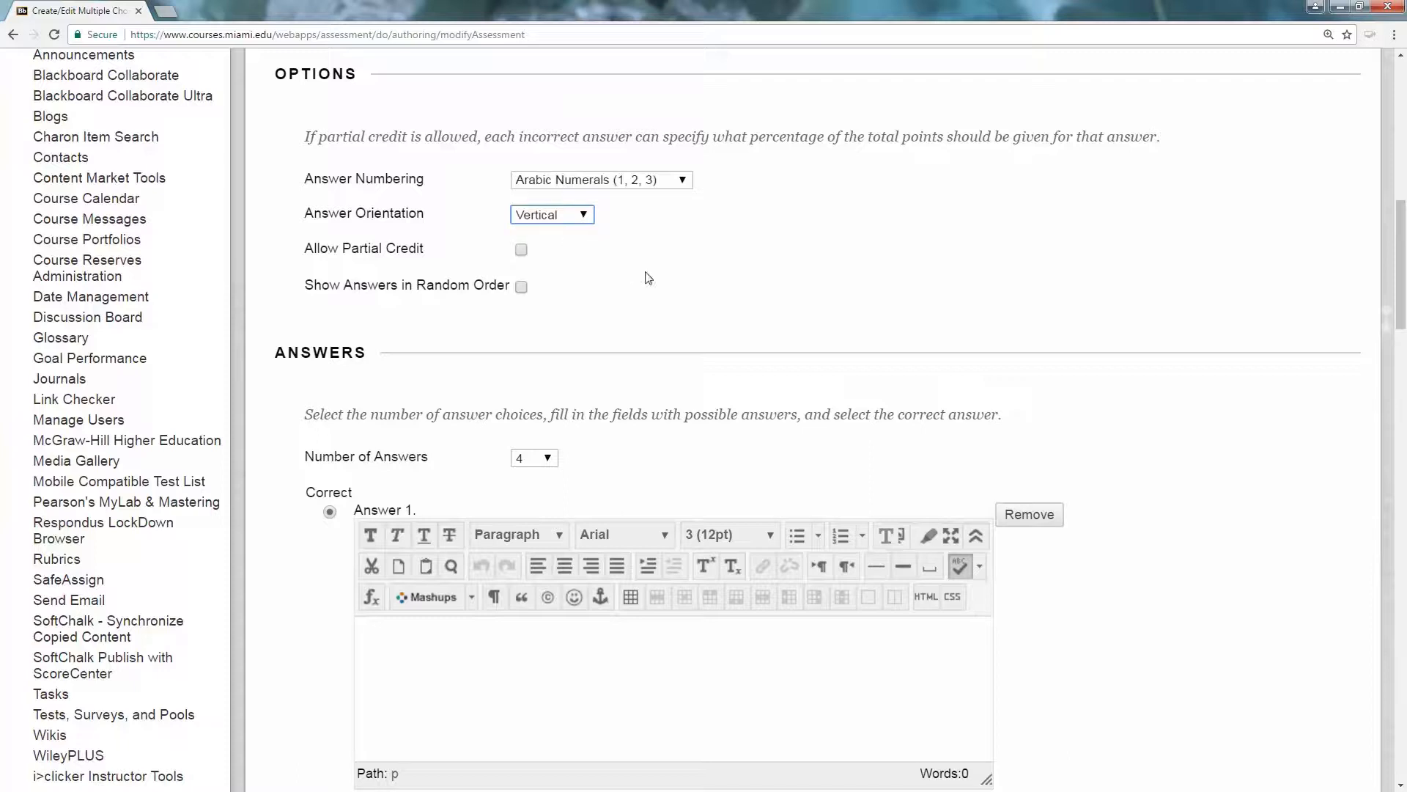
- Try the partial credit, negative scores and random answer order options, switching each one back off
click(521, 250)
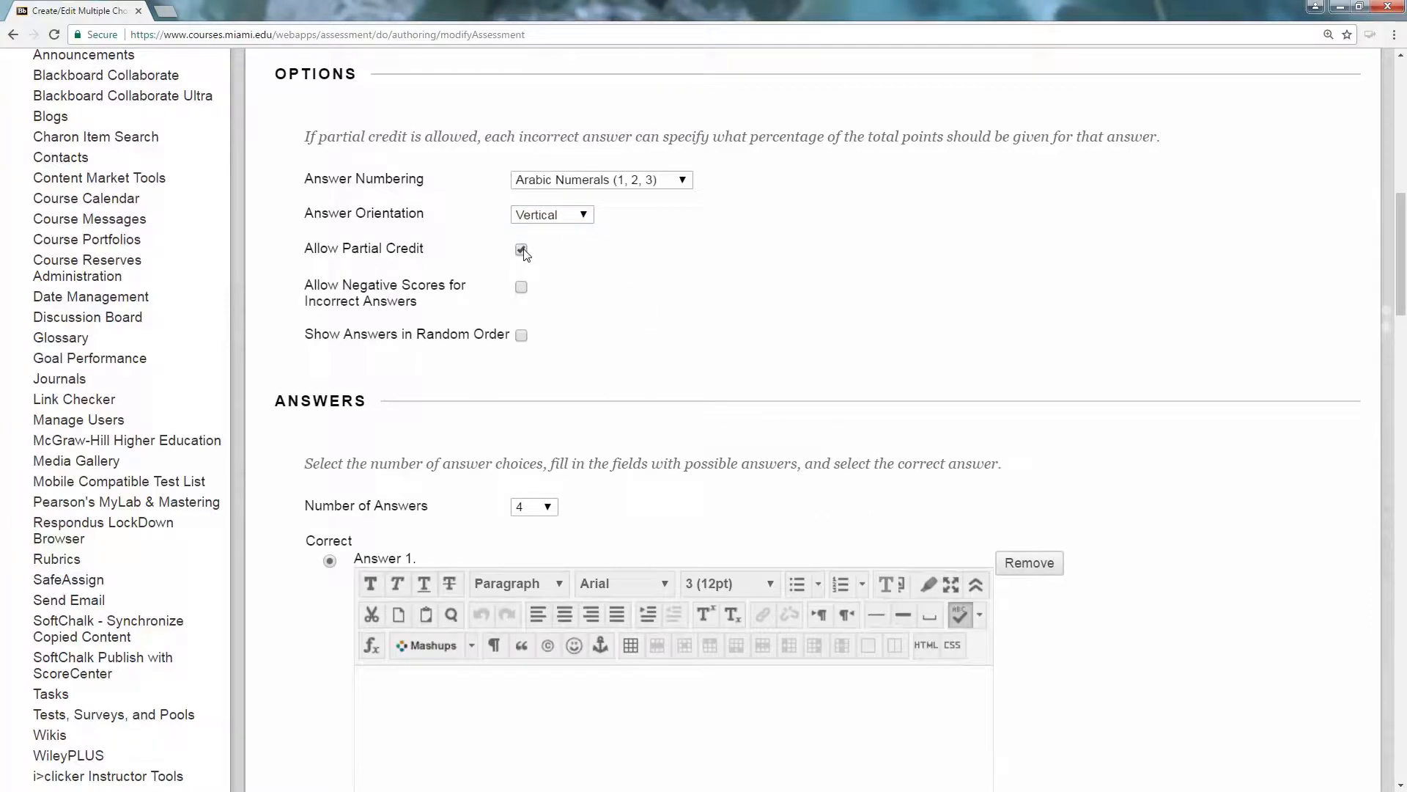
click(520, 289)
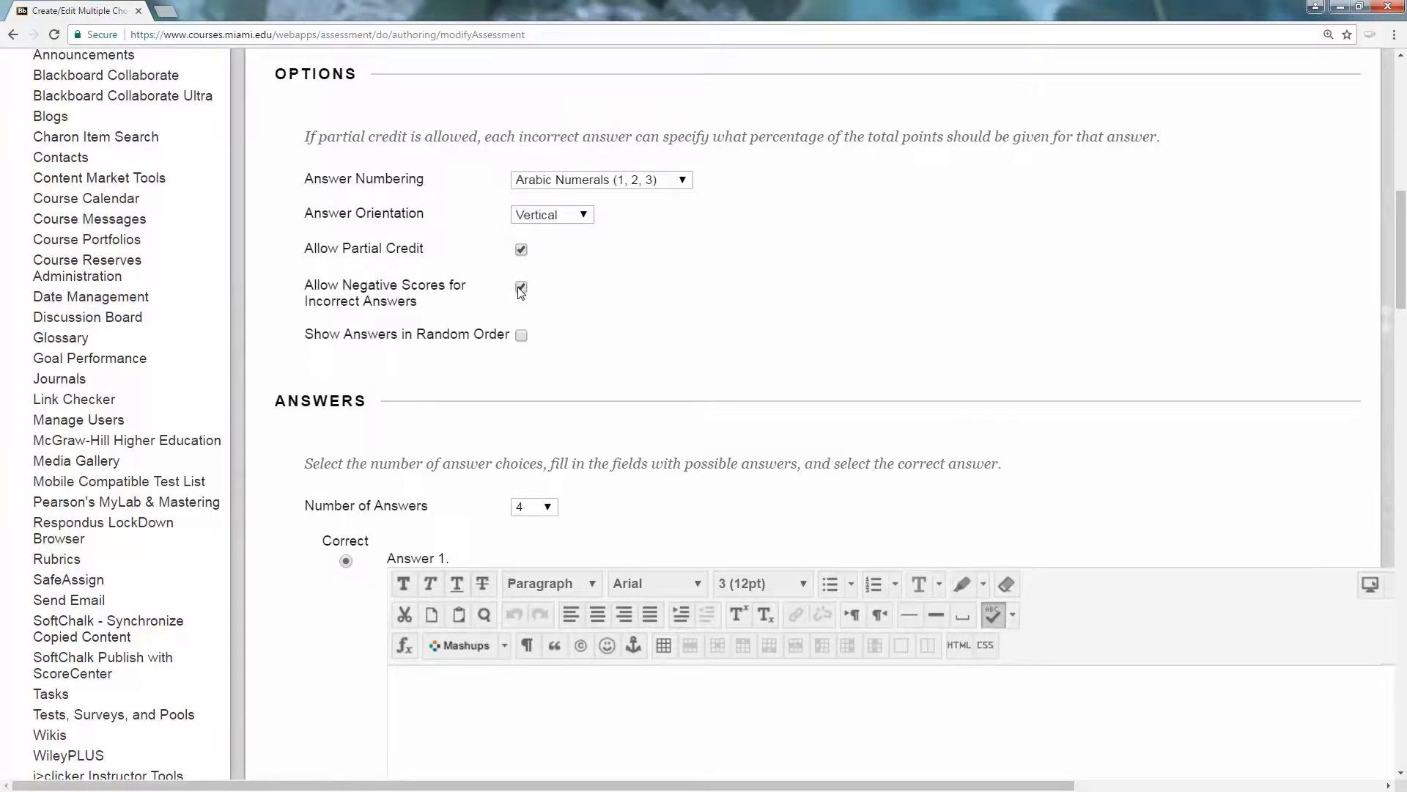
click(520, 289)
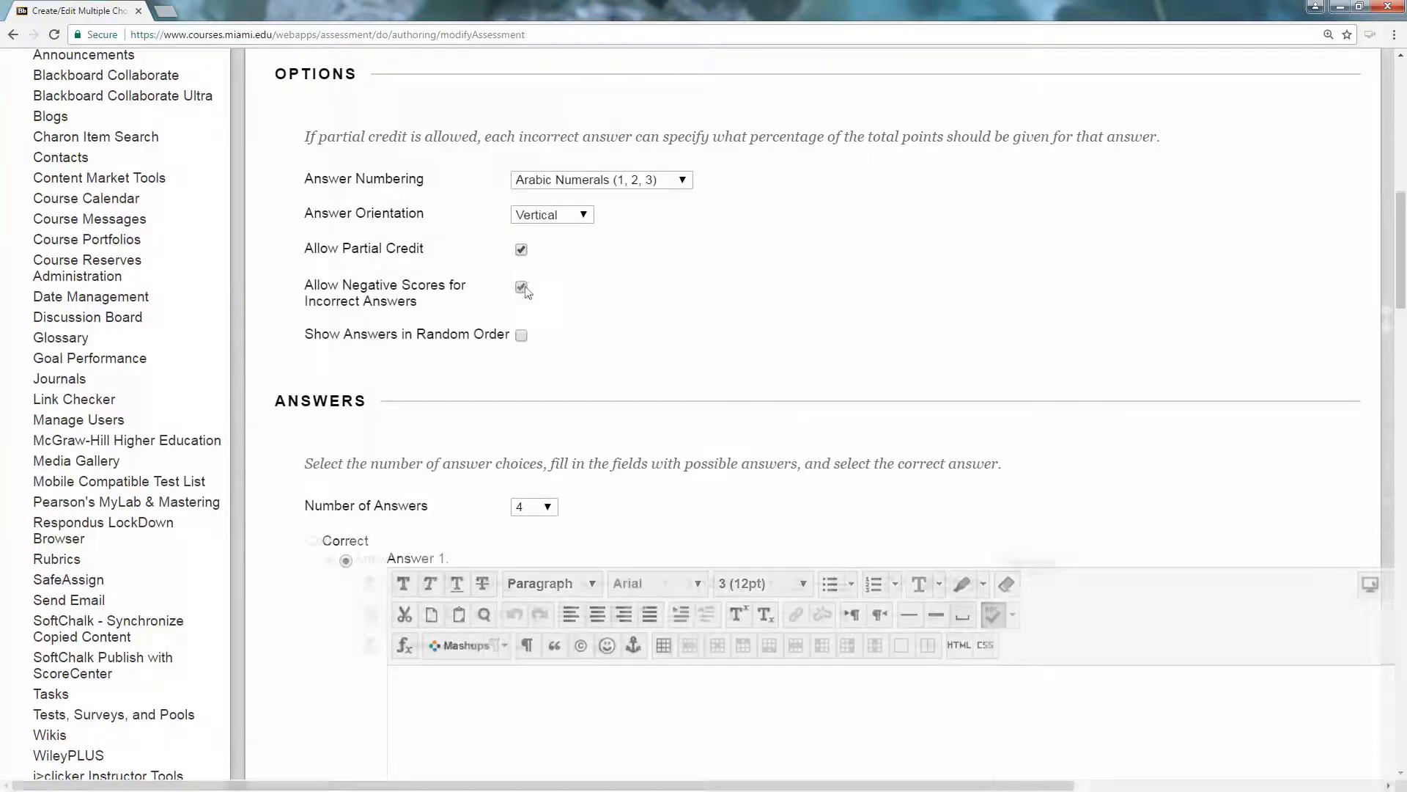
click(521, 250)
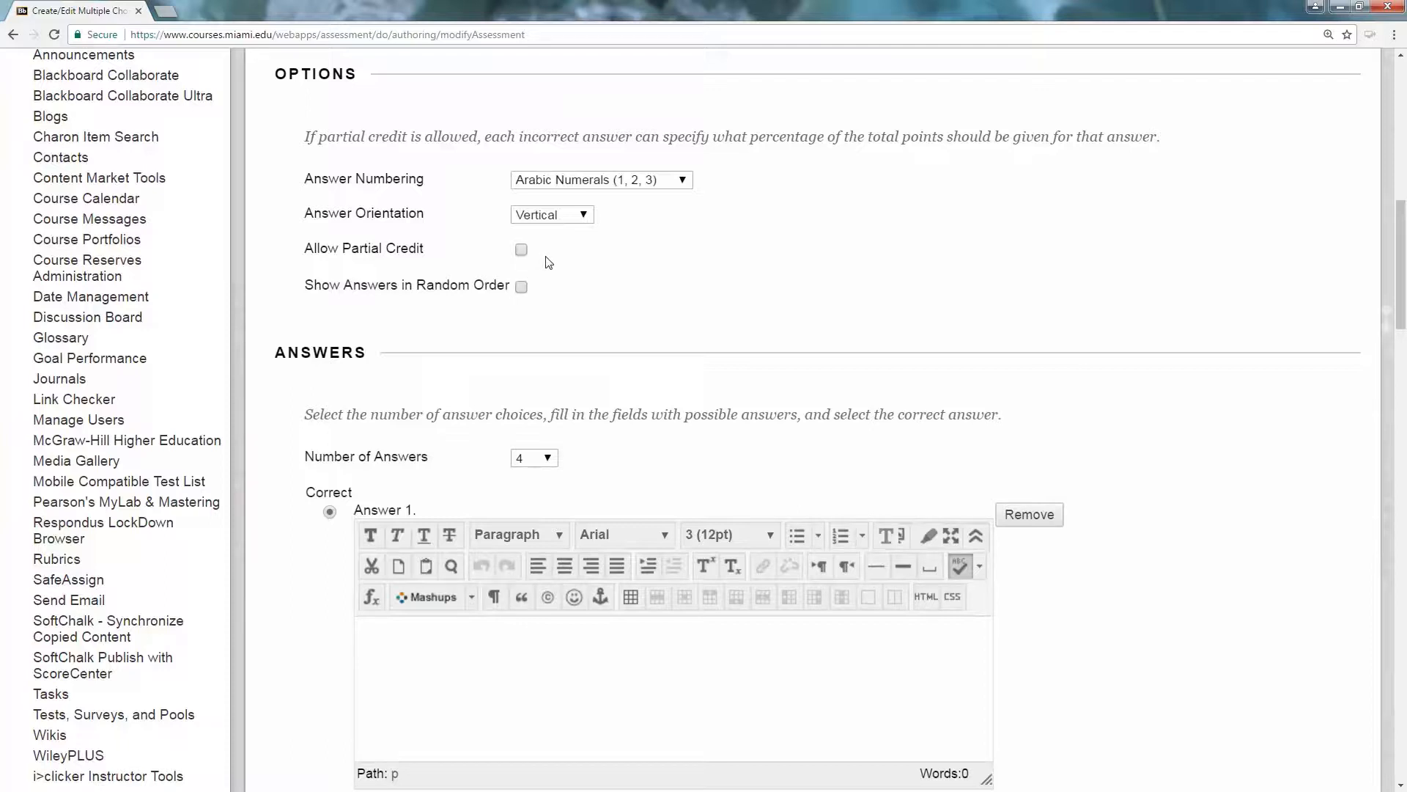
click(521, 288)
click(521, 286)
- Review the available choices for the number of answers without changing the selection
scroll(811, 282, down, 2)
scroll(1080, 270, down, 2)
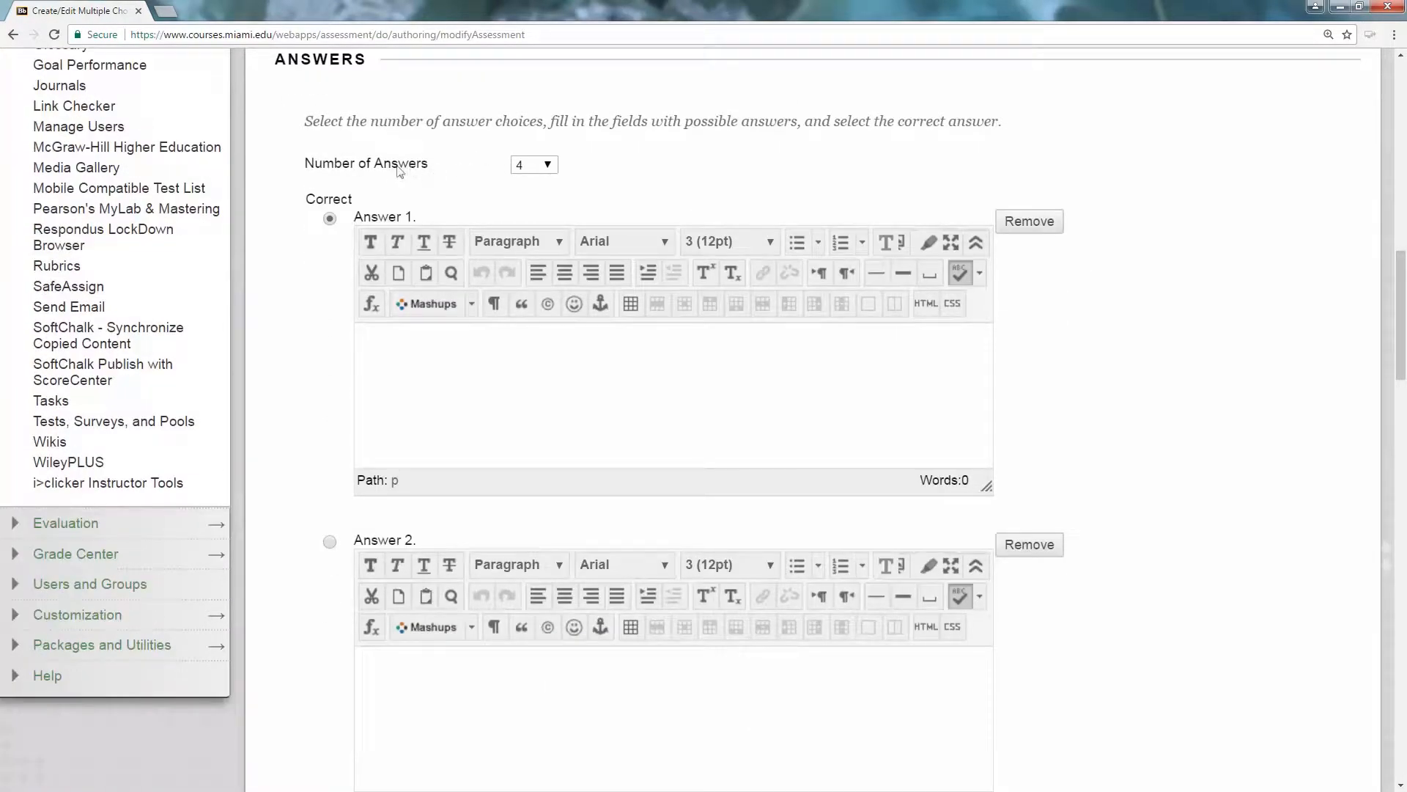
drag(314, 163, 438, 167)
click(463, 165)
click(546, 167)
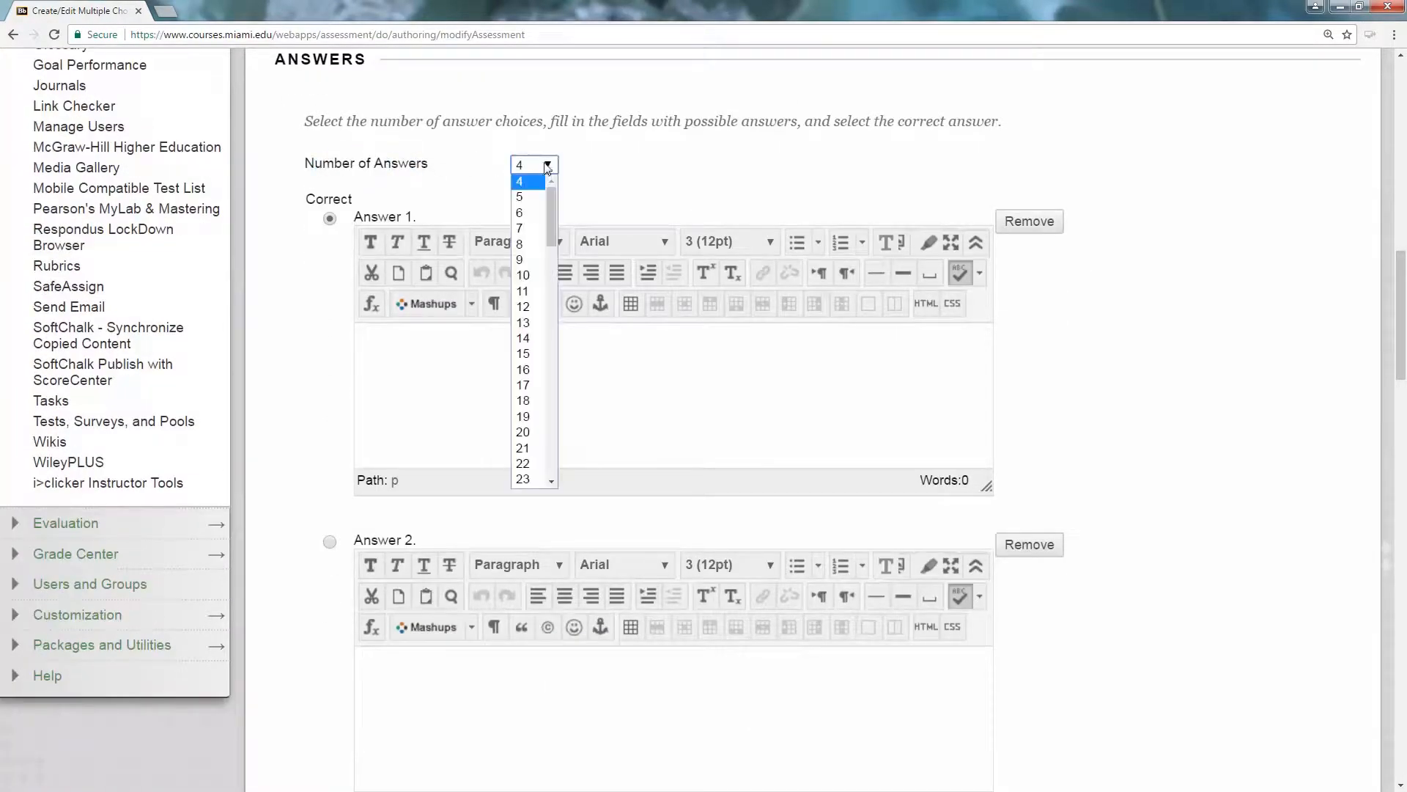
click(665, 166)
- Enter "In tests surveys and pools" as Answer 1 and mark it as the correct answer
click(636, 432)
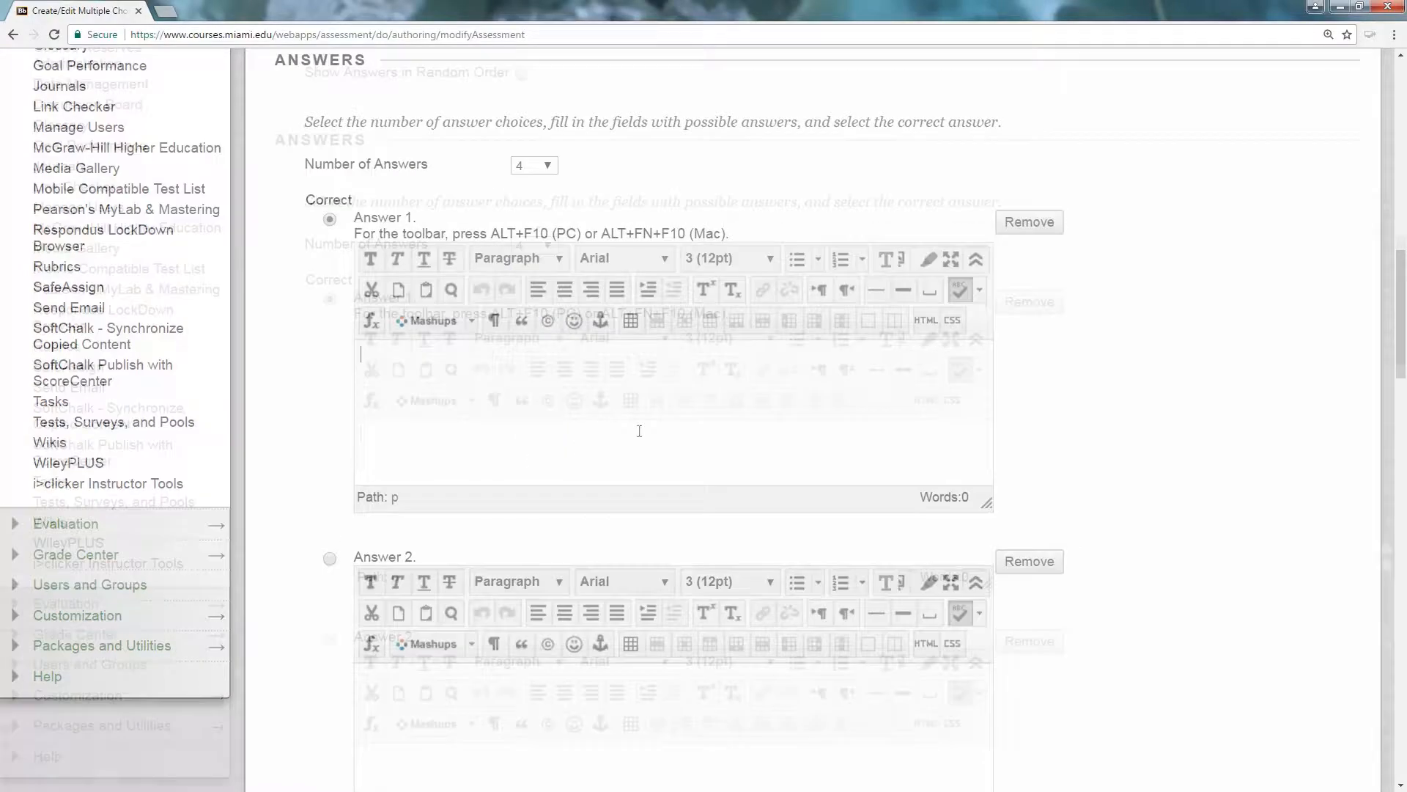
scroll(640, 435, up, 9)
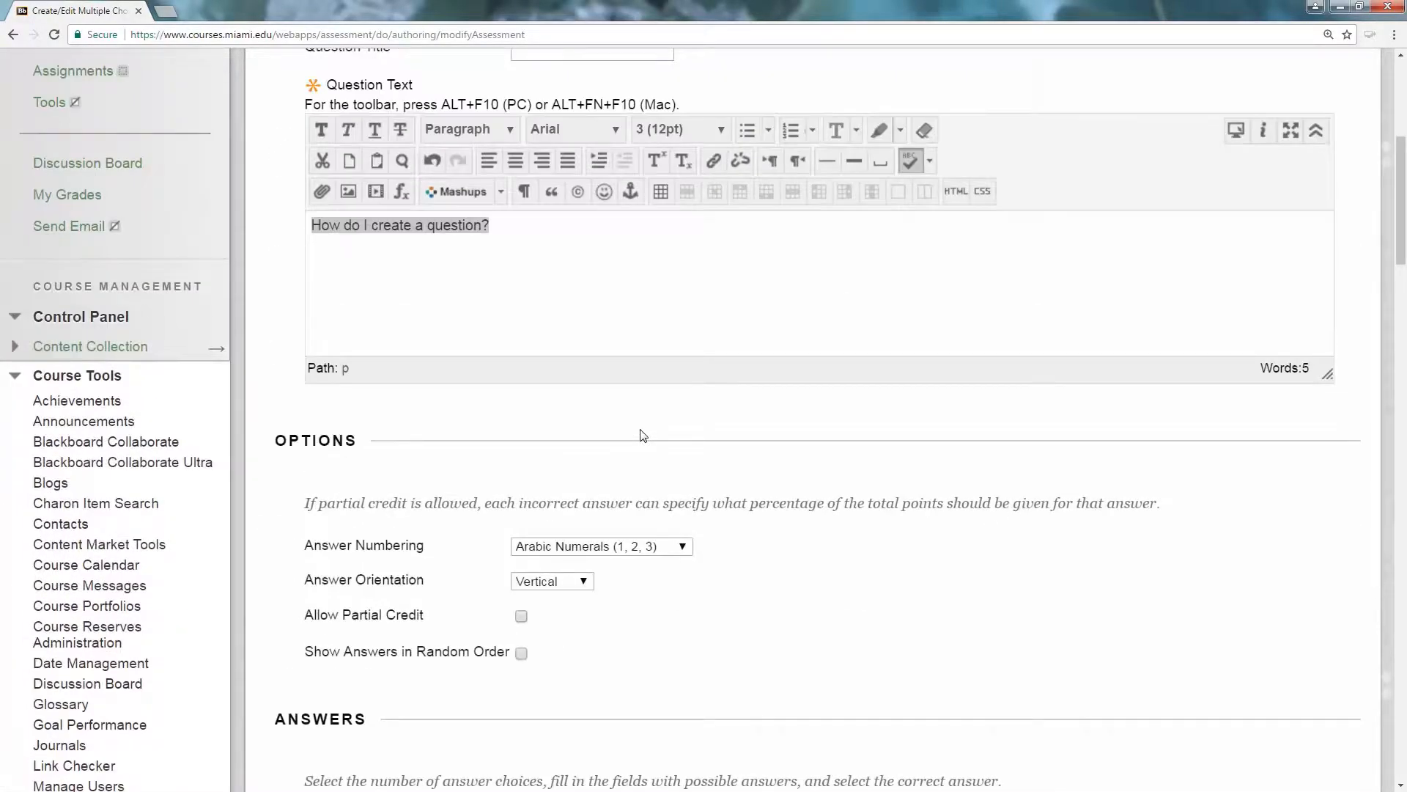
scroll(769, 466, down, 8)
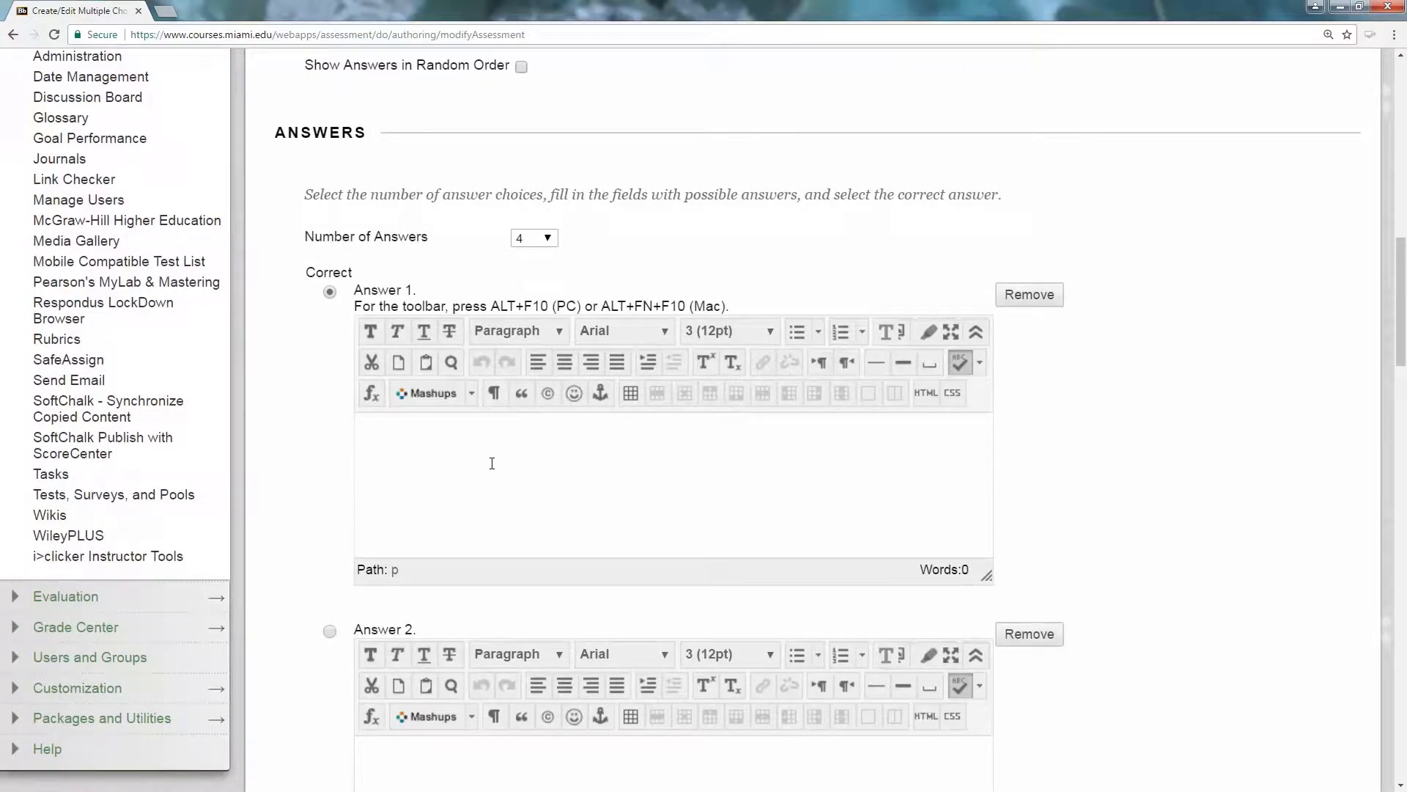
click(330, 292)
text(In tests surveys and )
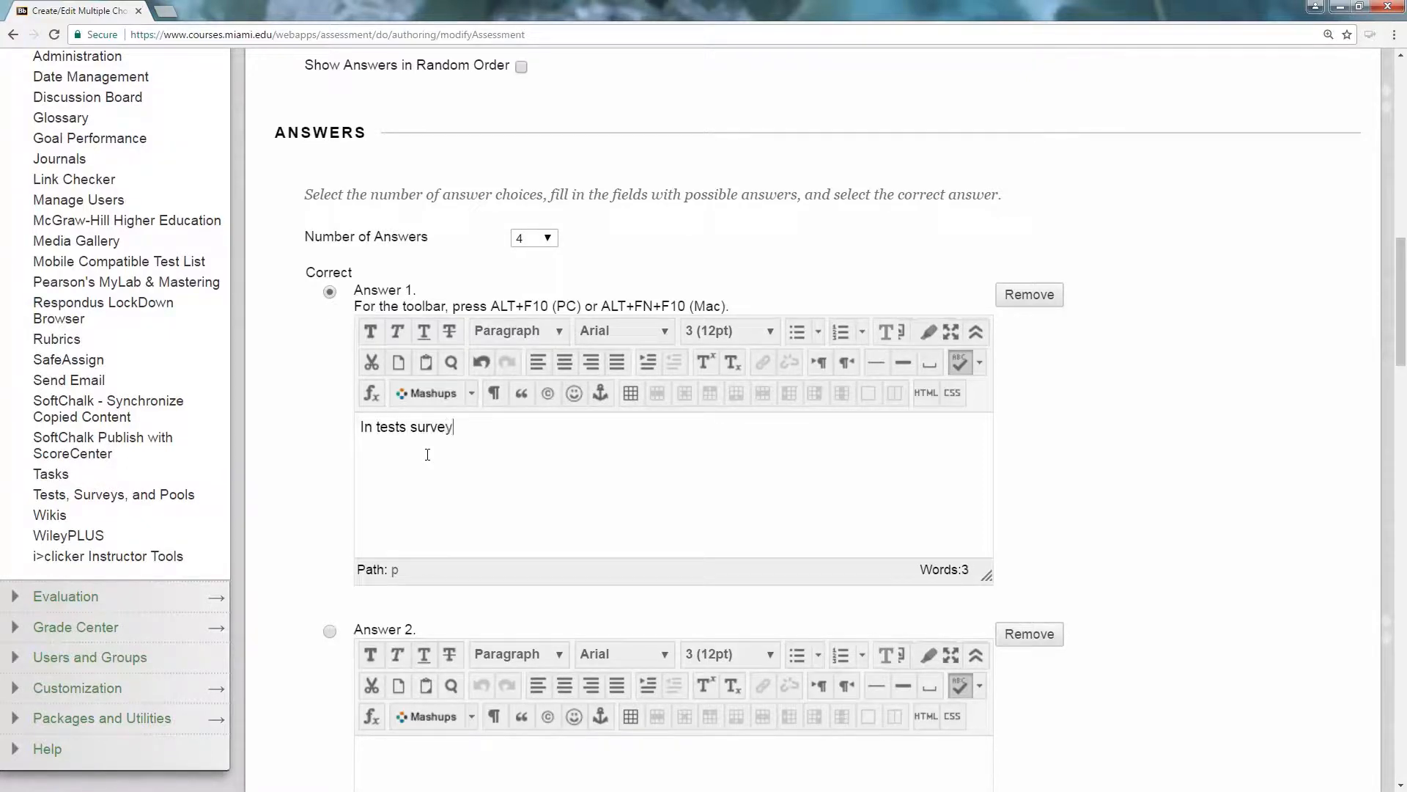
text(pools)
- Enter "in assignments" as the text of Answer 2
scroll(427, 454, down, 3)
click(480, 561)
text(inassignments)
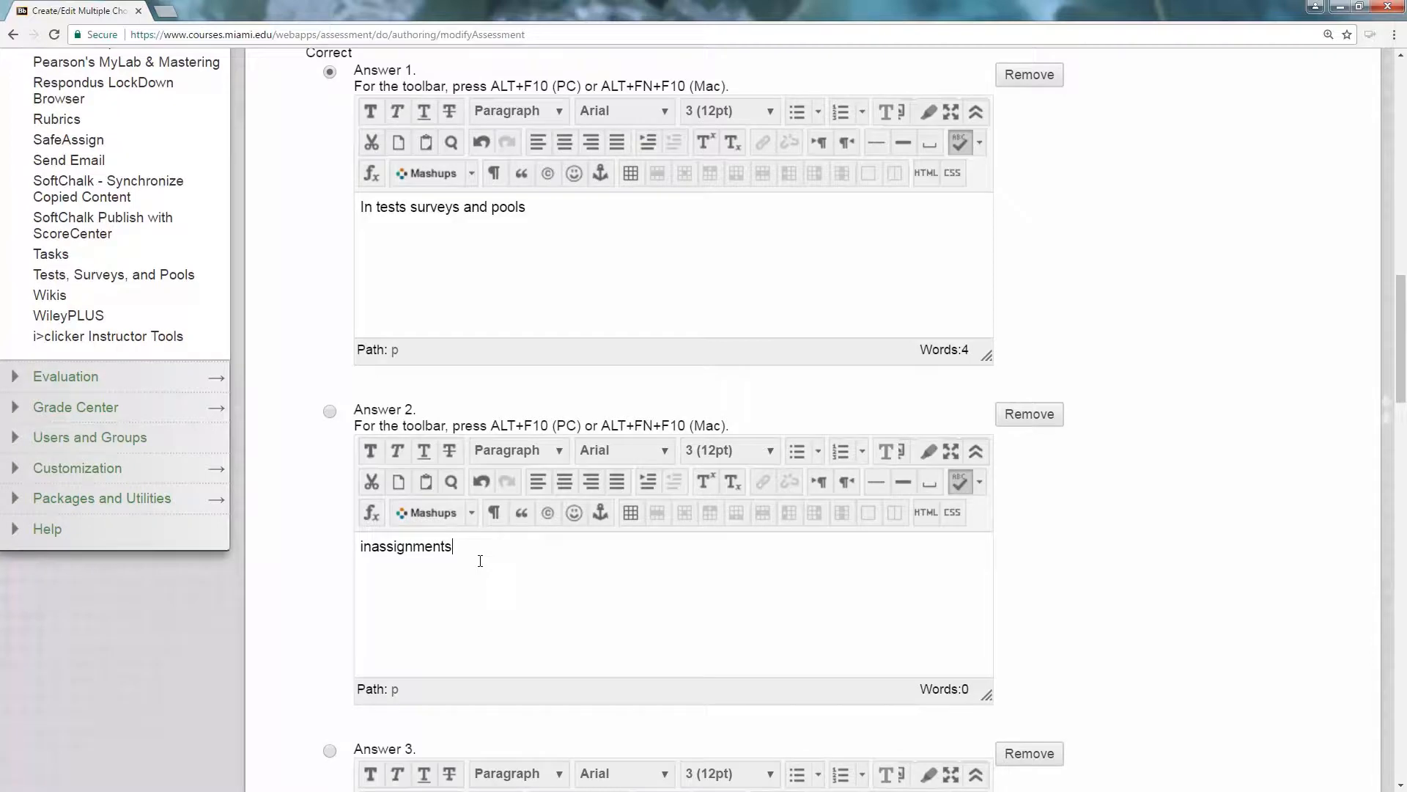
click(374, 546)
- Enter "in course documents" as the text of Answer 3
scroll(518, 556, down, 4)
click(495, 602)
text(in course dopcuments)
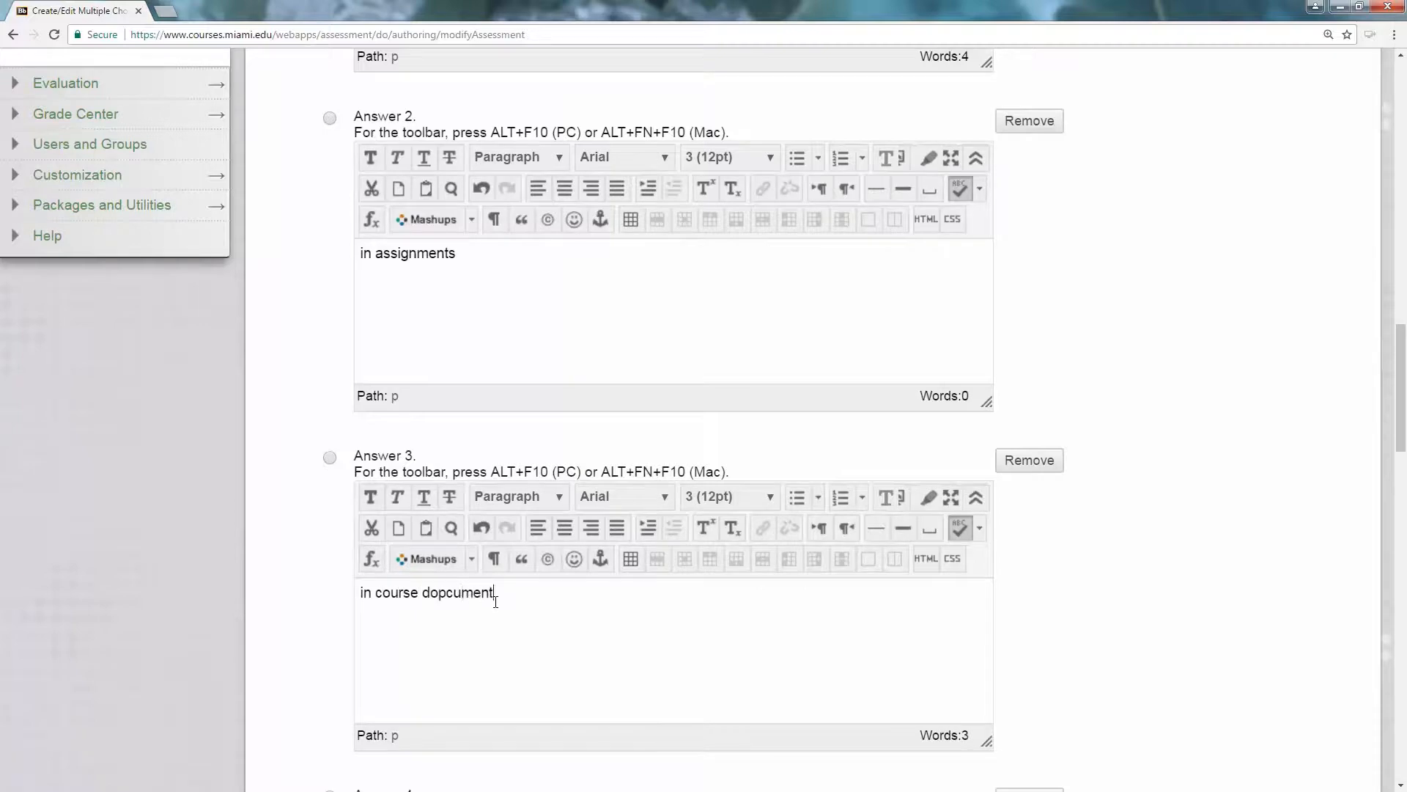
click(447, 592)
key(BackSpace)
scroll(1132, 551, down, 5)
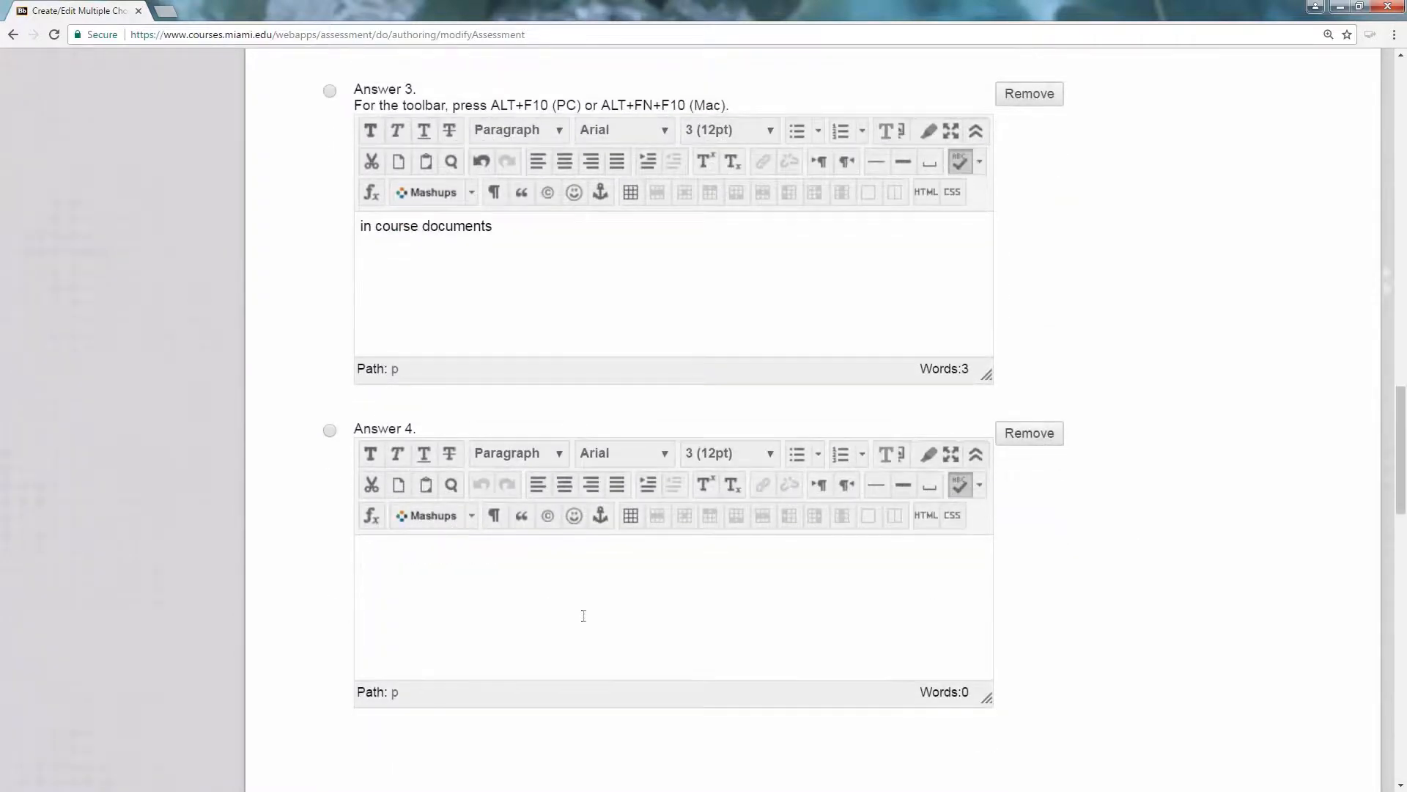
- Enter "in announcements" as the text of Answer 4
click(583, 615)
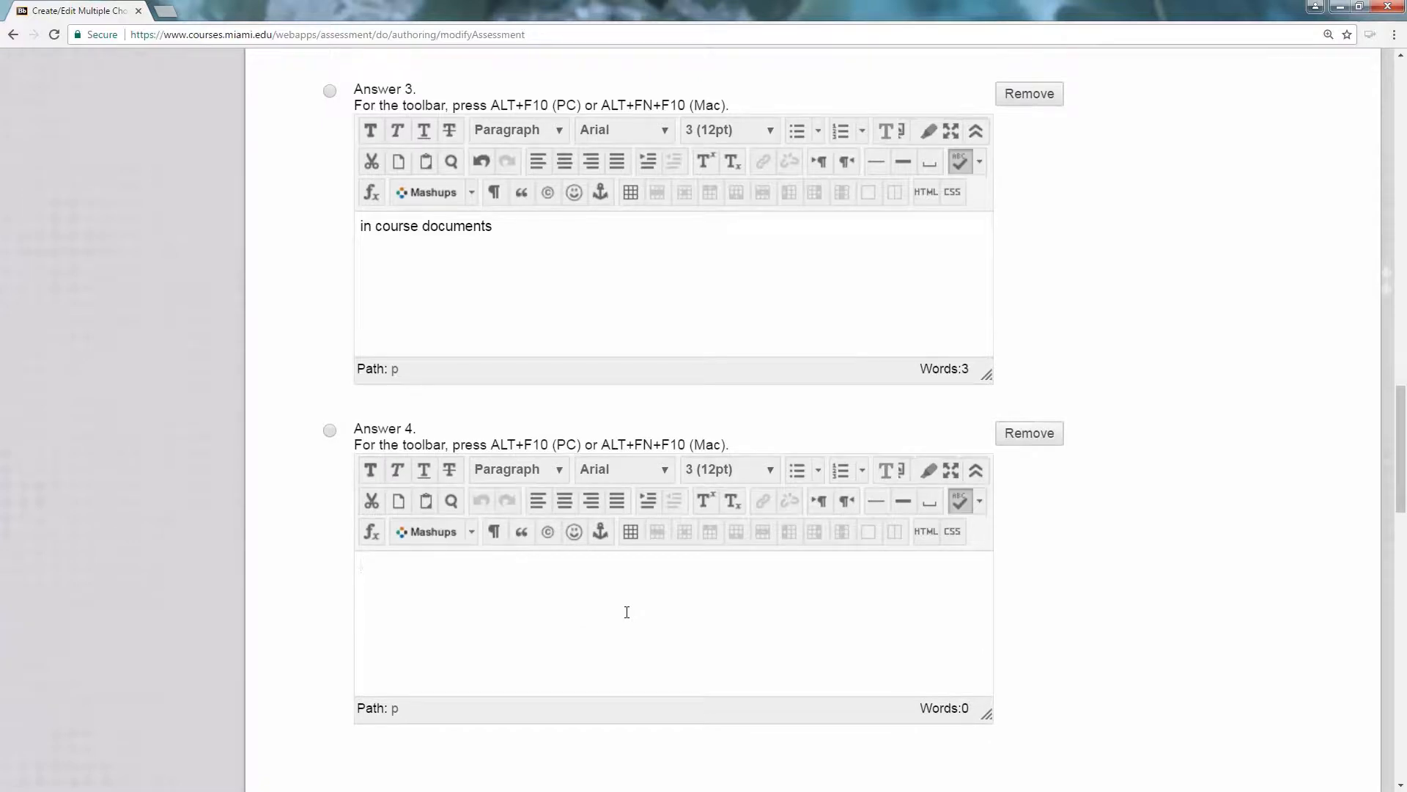
text(in announcments)
click(433, 566)
text(e)
- Check which answer is marked correct, then examine the feedback, categories and keywords, and instructor notes sections of the question form
scroll(1117, 570, up, 9)
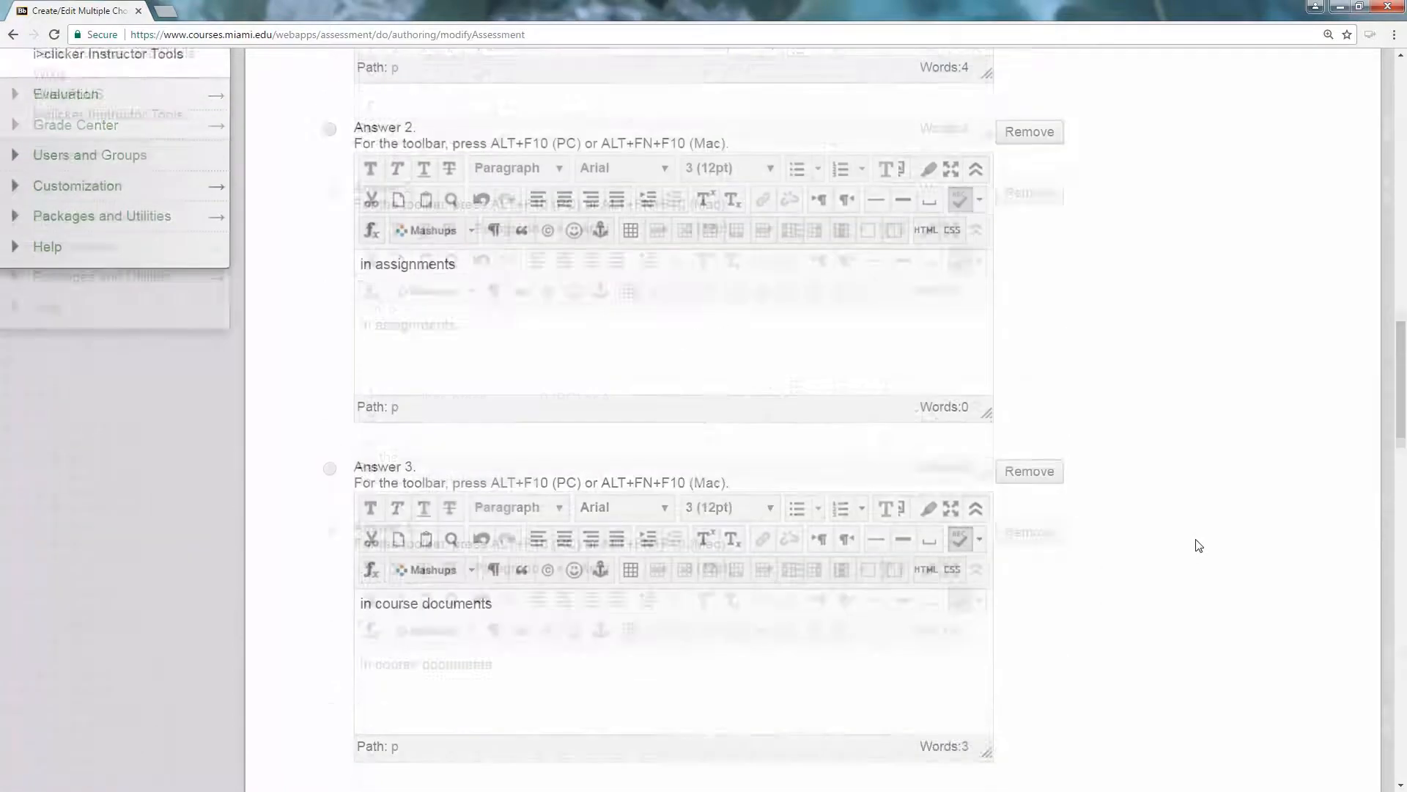
scroll(1227, 536, up, 2)
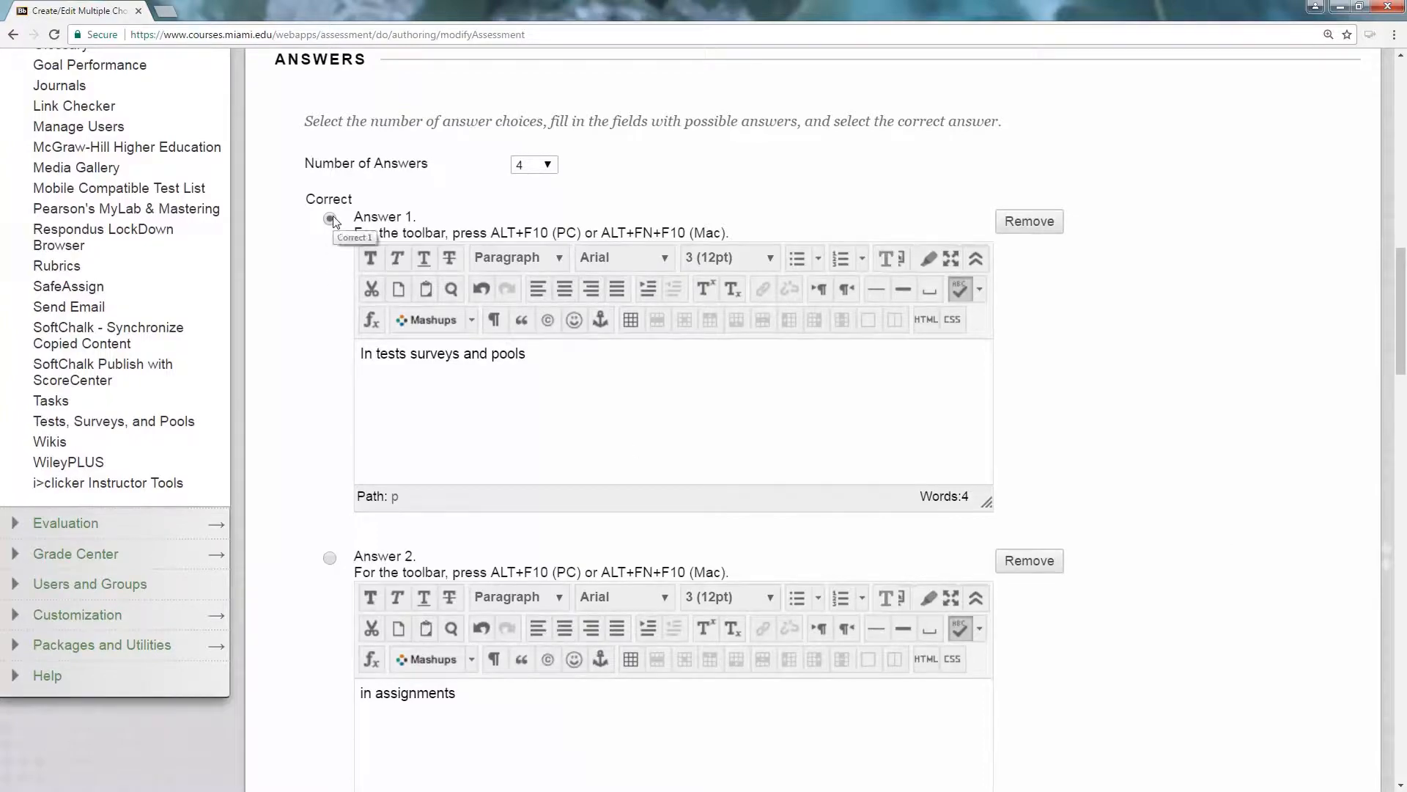
scroll(327, 321, down, 8)
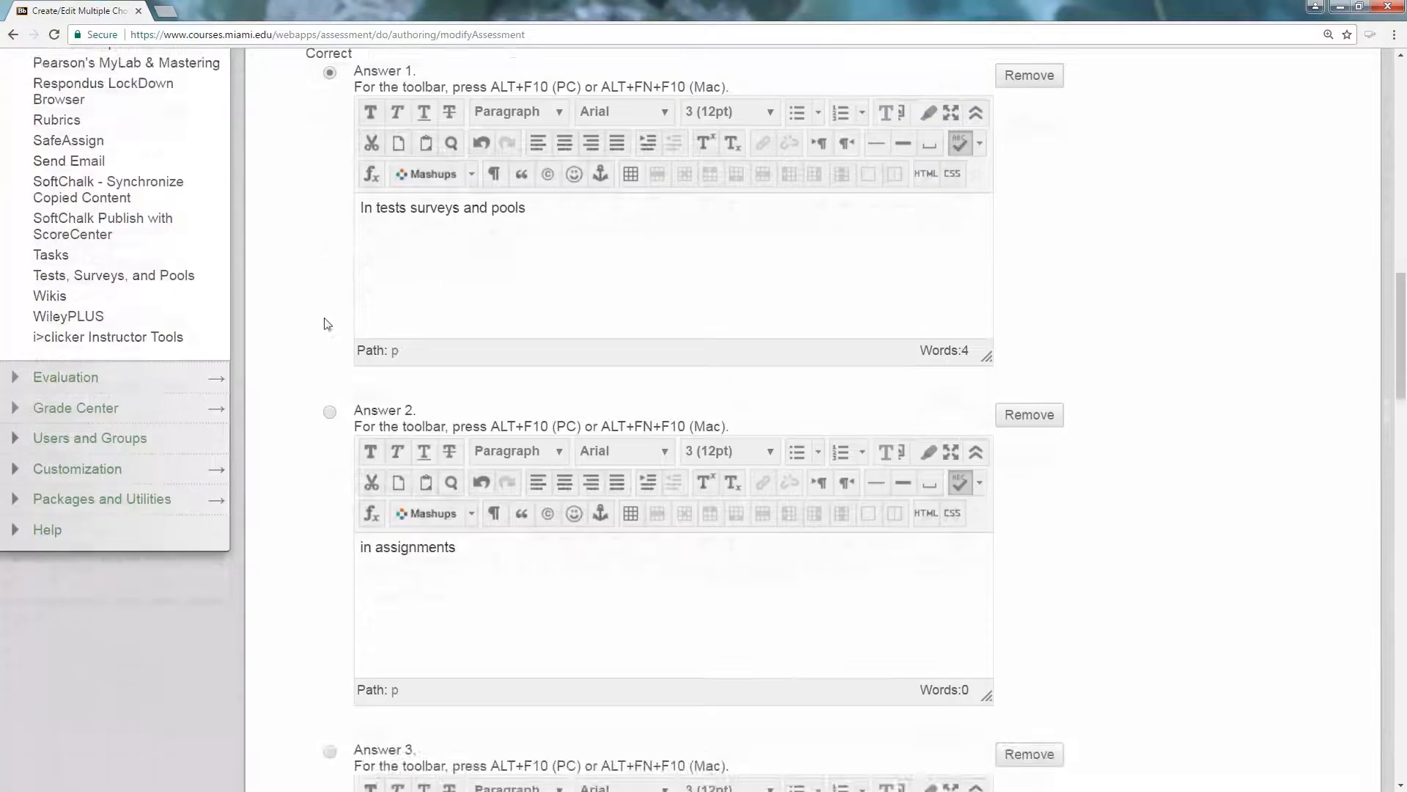
scroll(327, 326, down, 10)
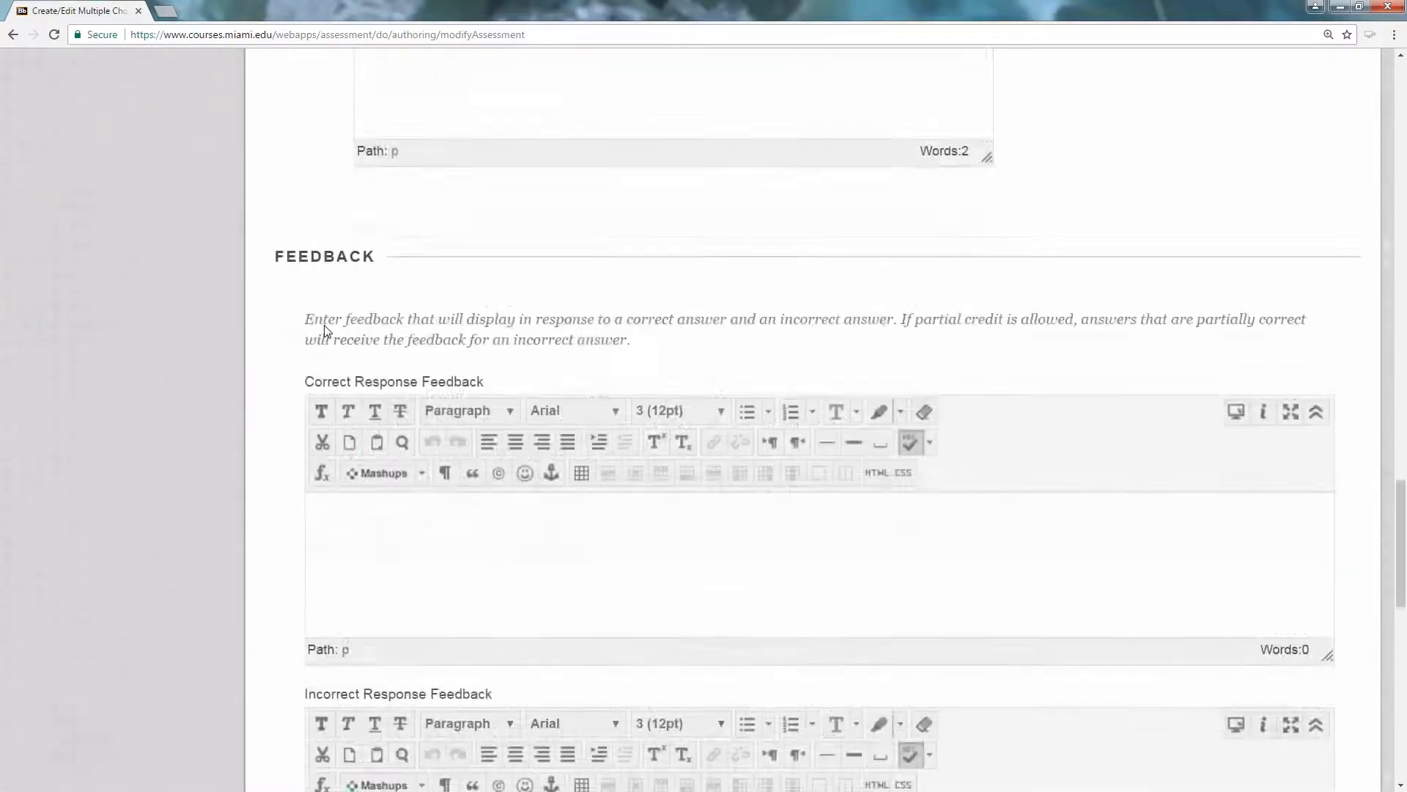
scroll(490, 249, down, 2)
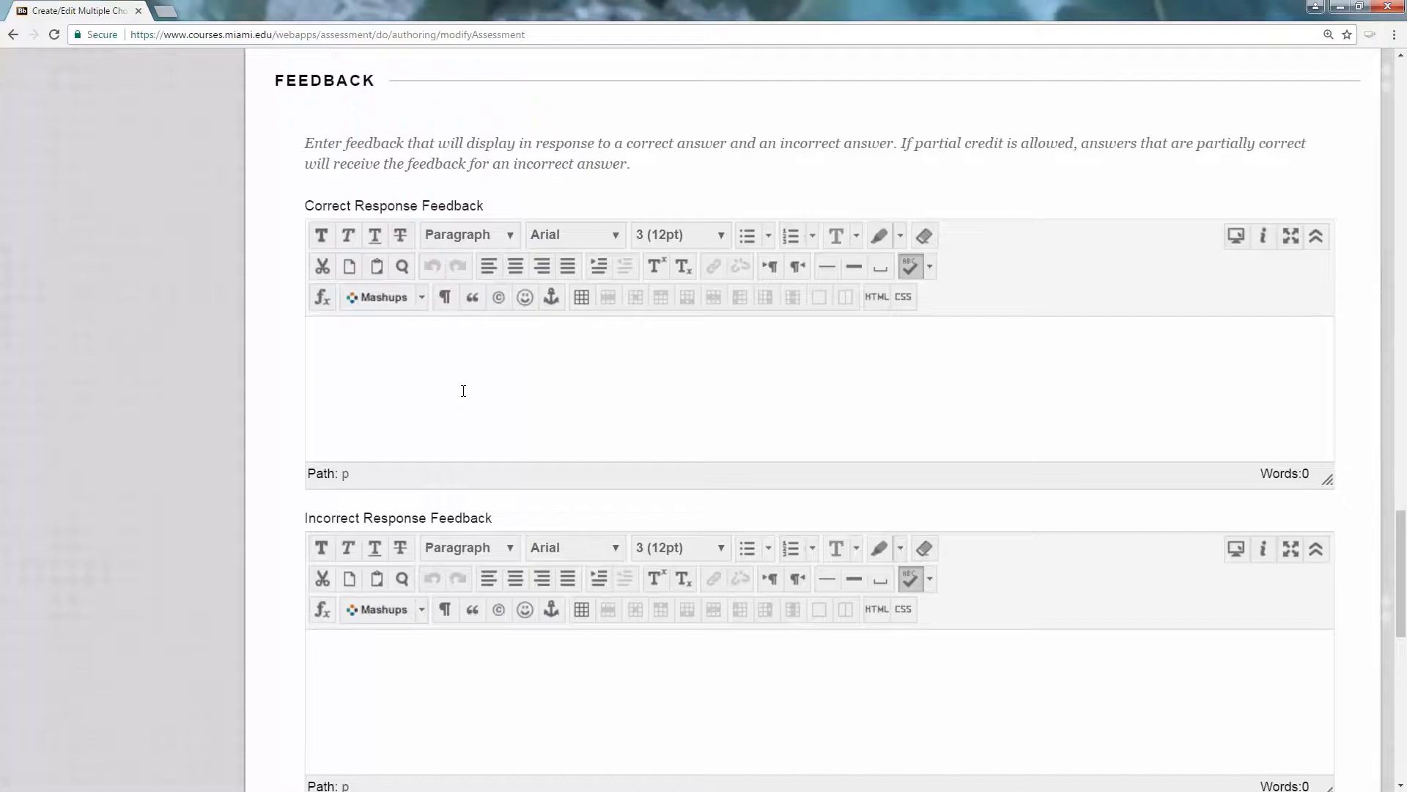
scroll(301, 517, down, 1)
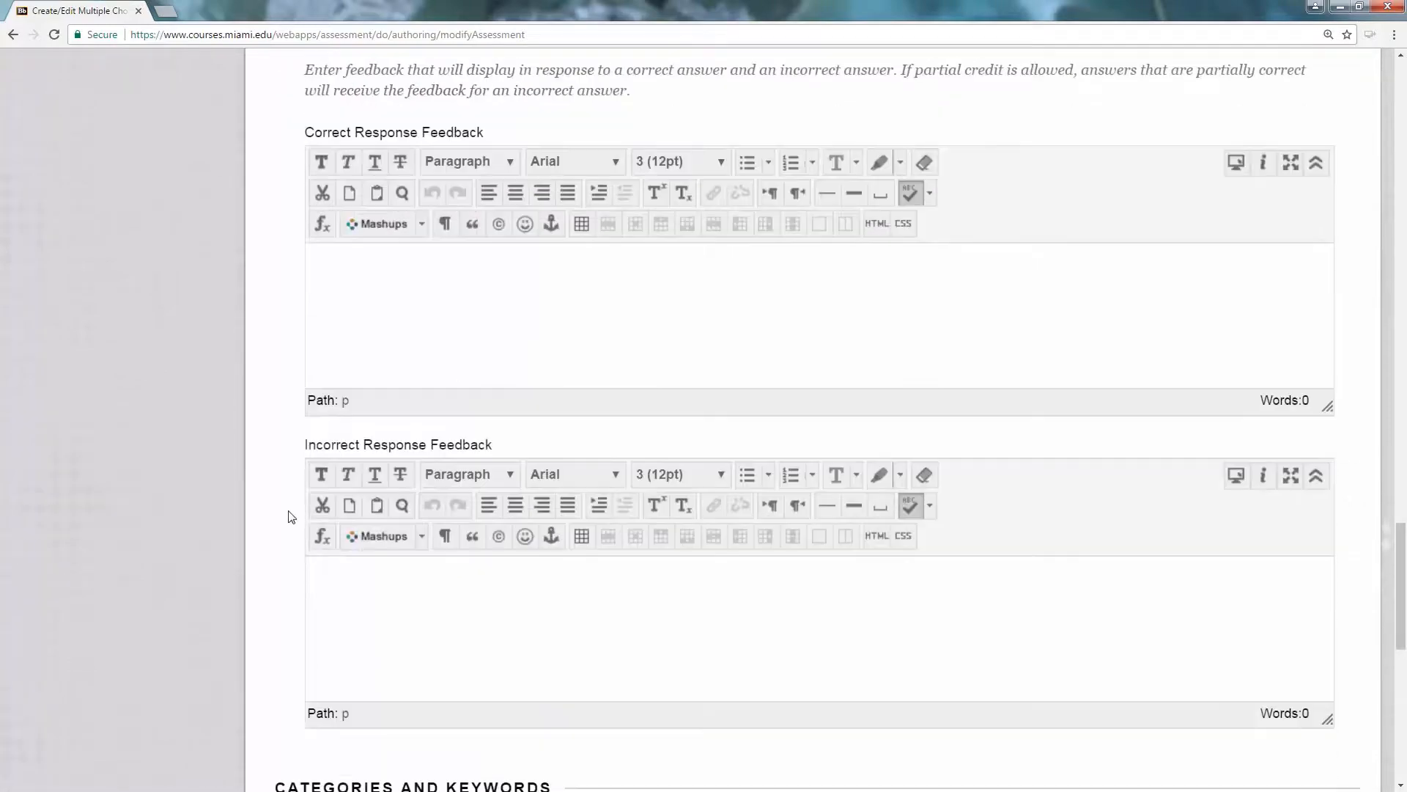
scroll(280, 425, up, 2)
scroll(282, 425, down, 3)
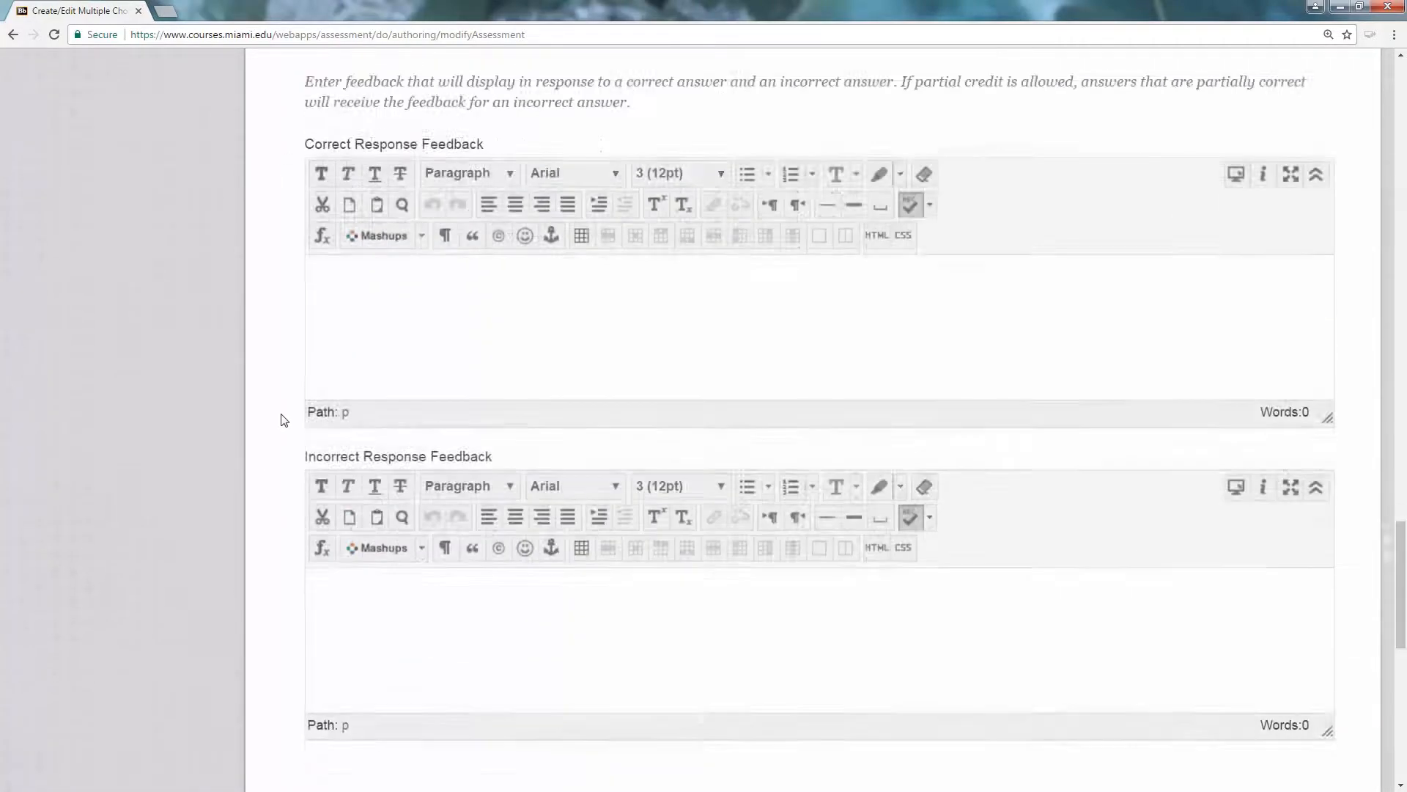
scroll(280, 425, down, 10)
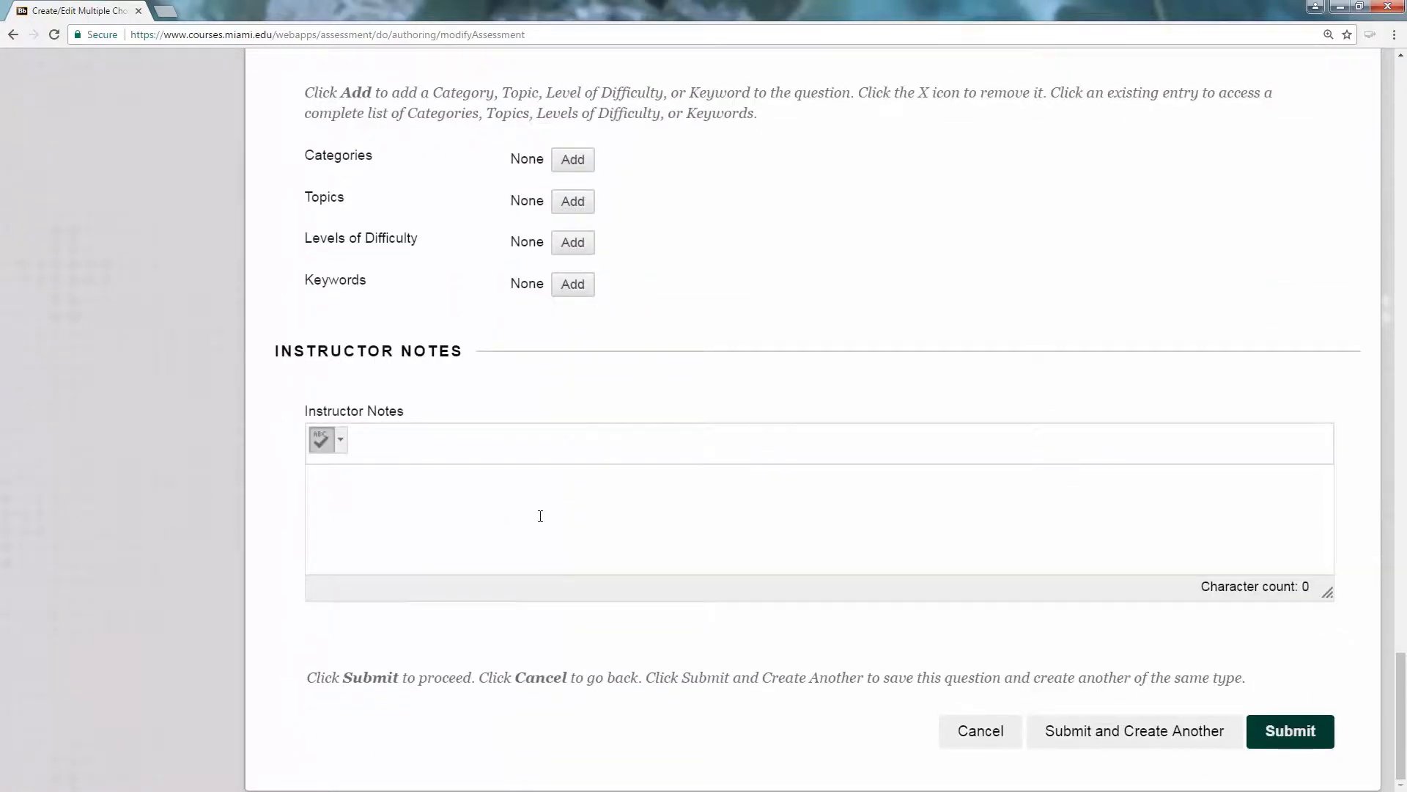
scroll(623, 504, up, 2)
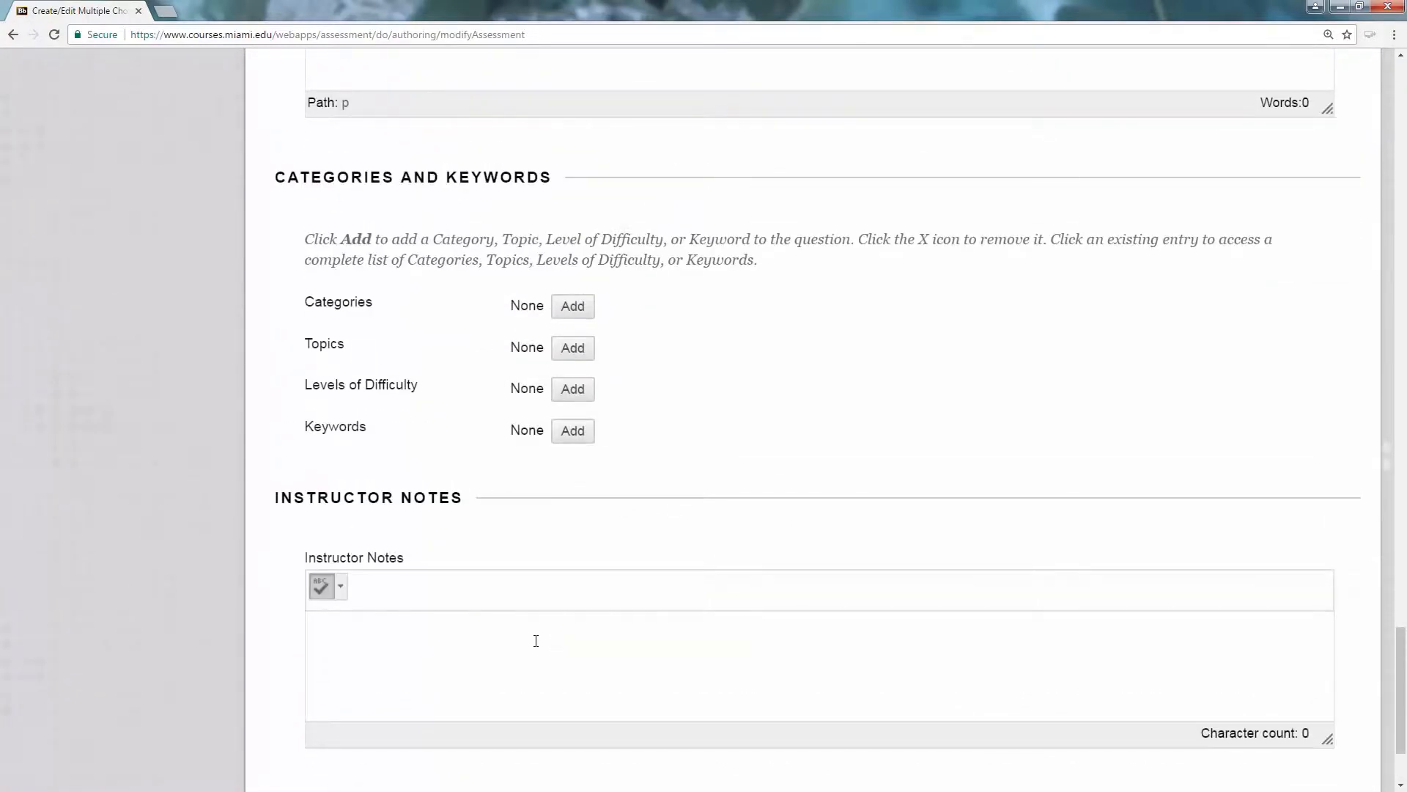
scroll(911, 571, down, 2)
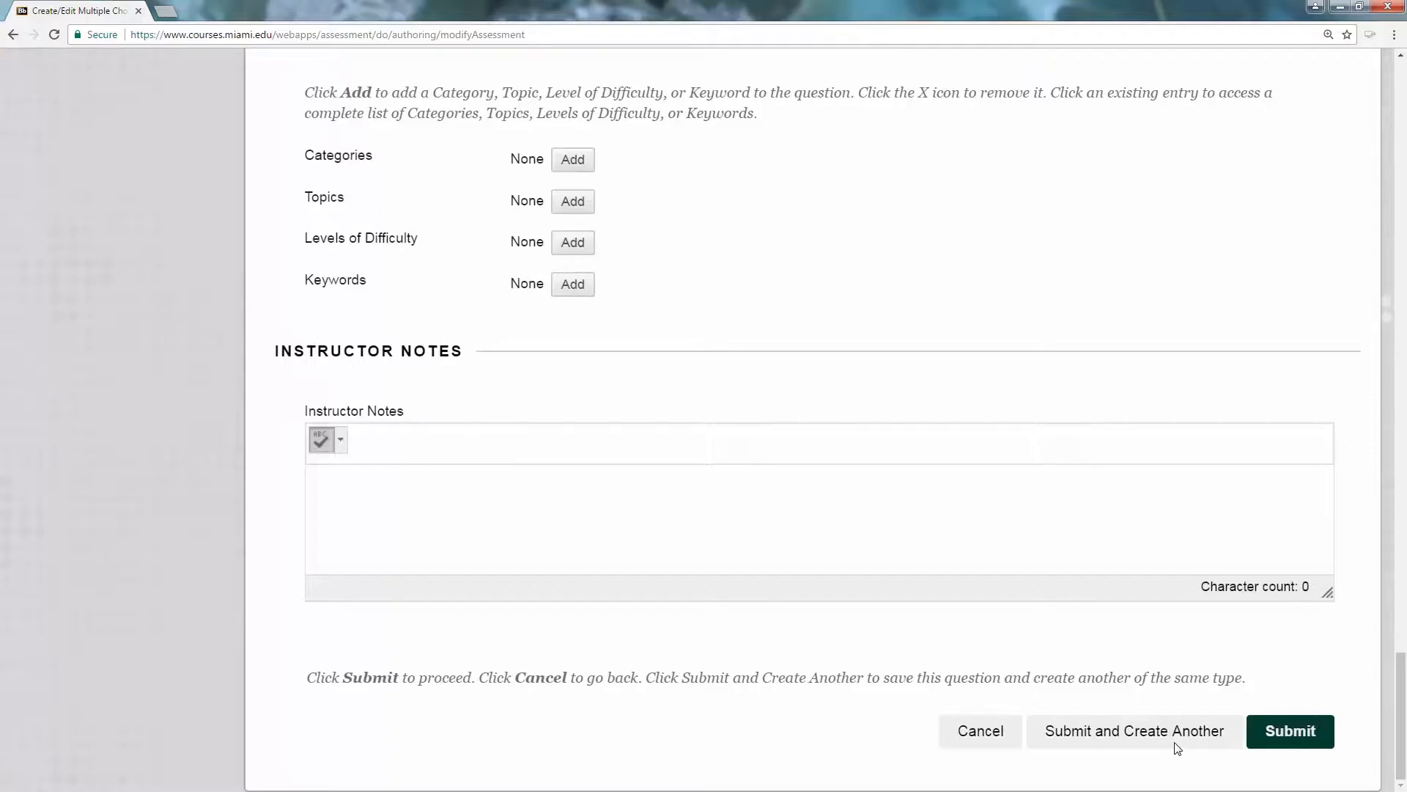
- Submit the multiple choice question and review its text and answers on the Example Exam 1 test canvas
click(1307, 729)
scroll(1044, 491, down, 4)
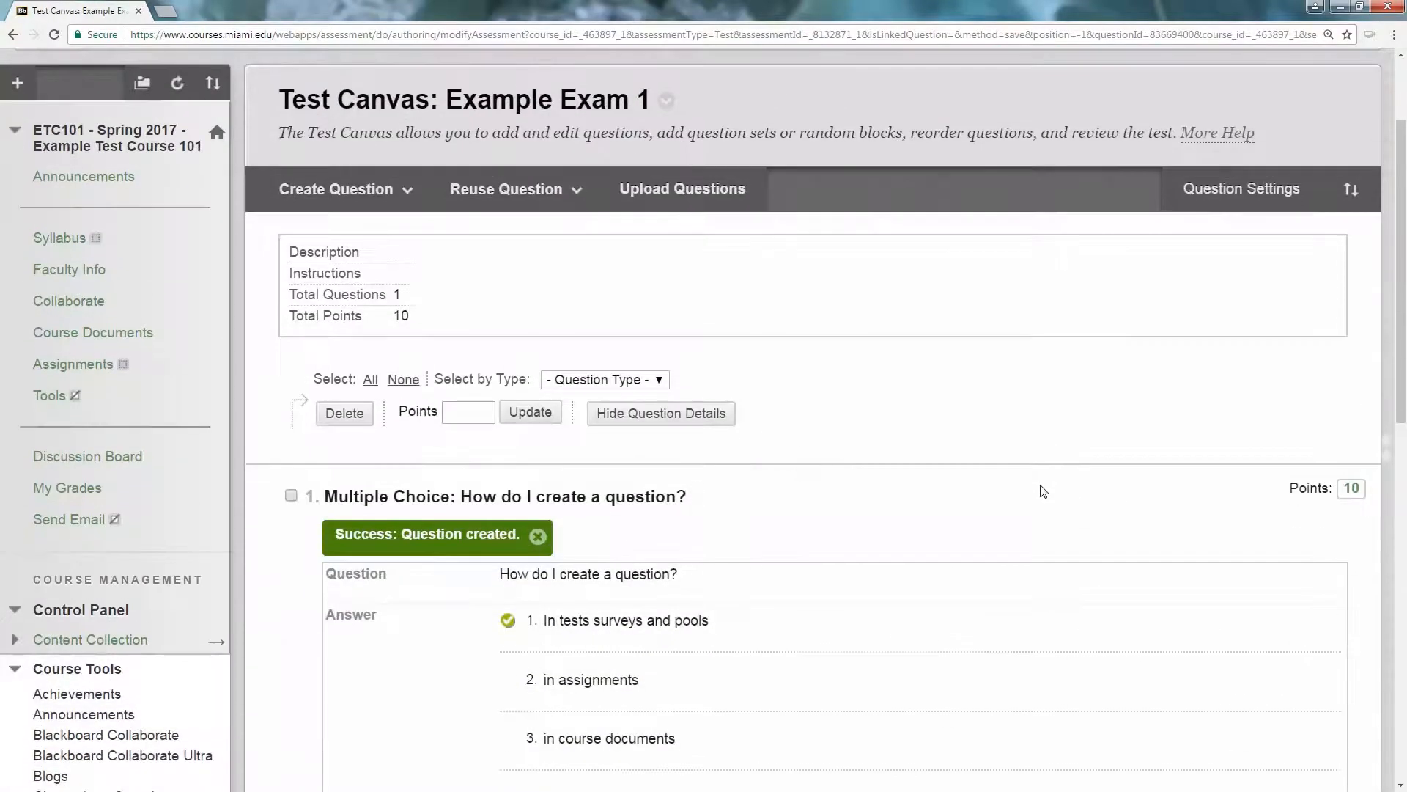
scroll(1044, 491, down, 1)
scroll(1046, 490, up, 5)
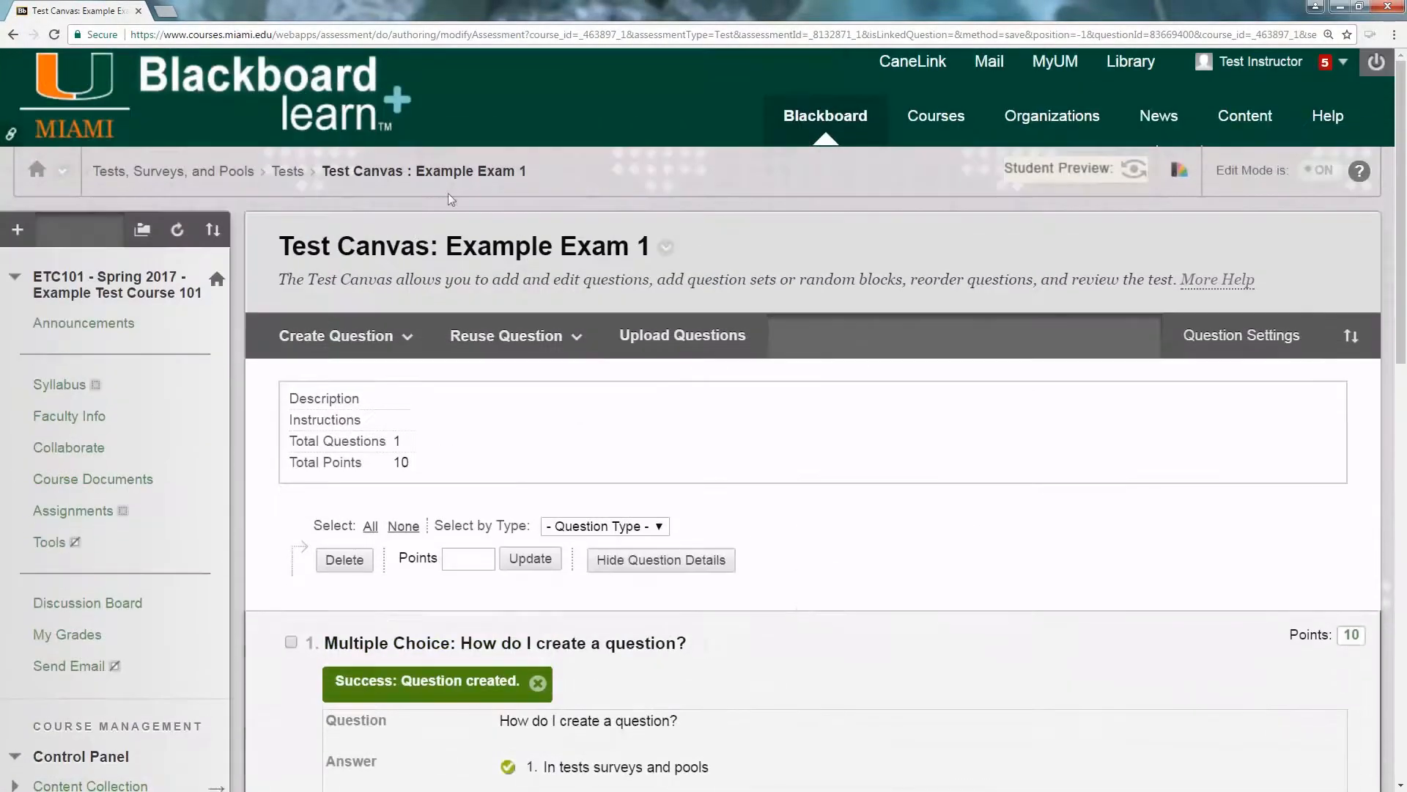
drag(292, 246, 622, 244)
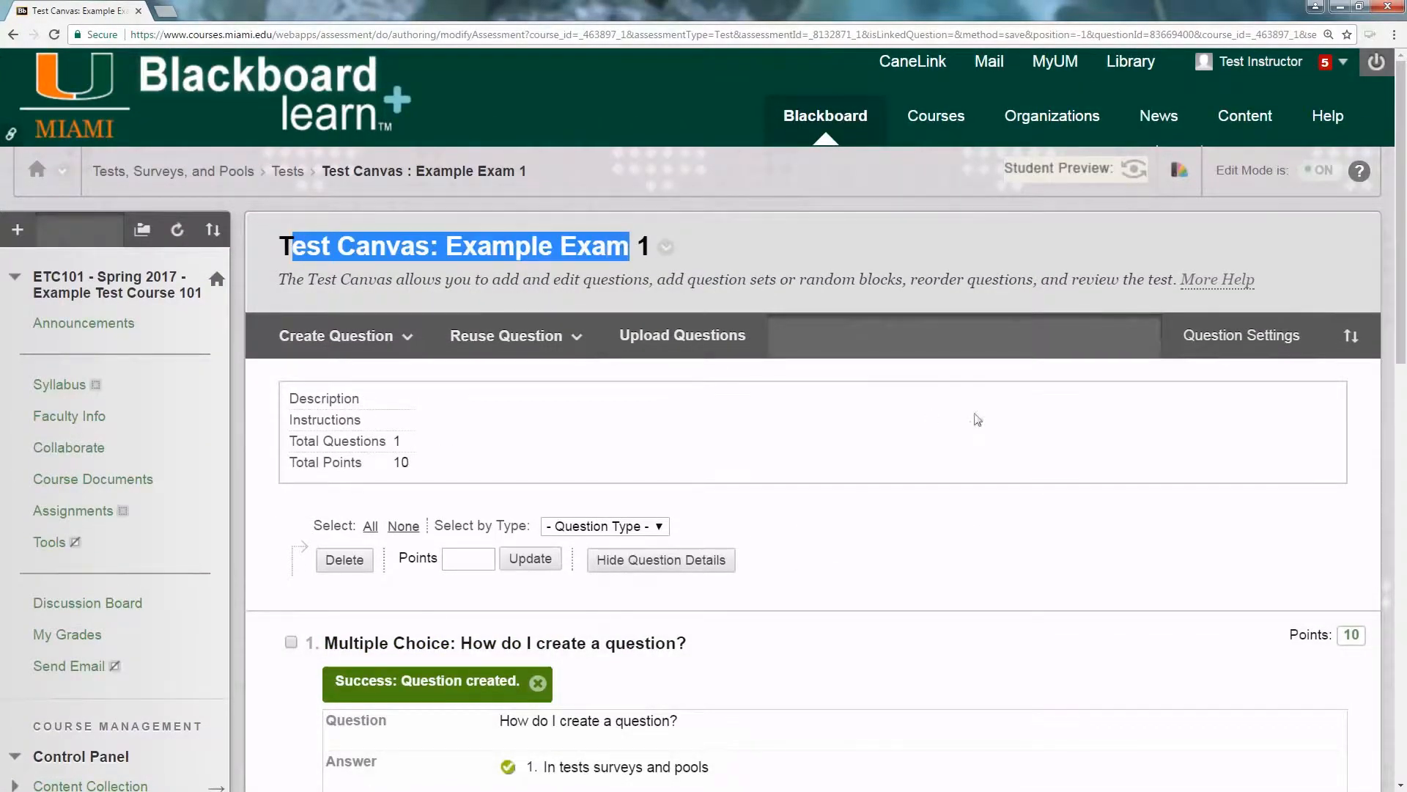
click(1063, 256)
scroll(1007, 330, down, 5)
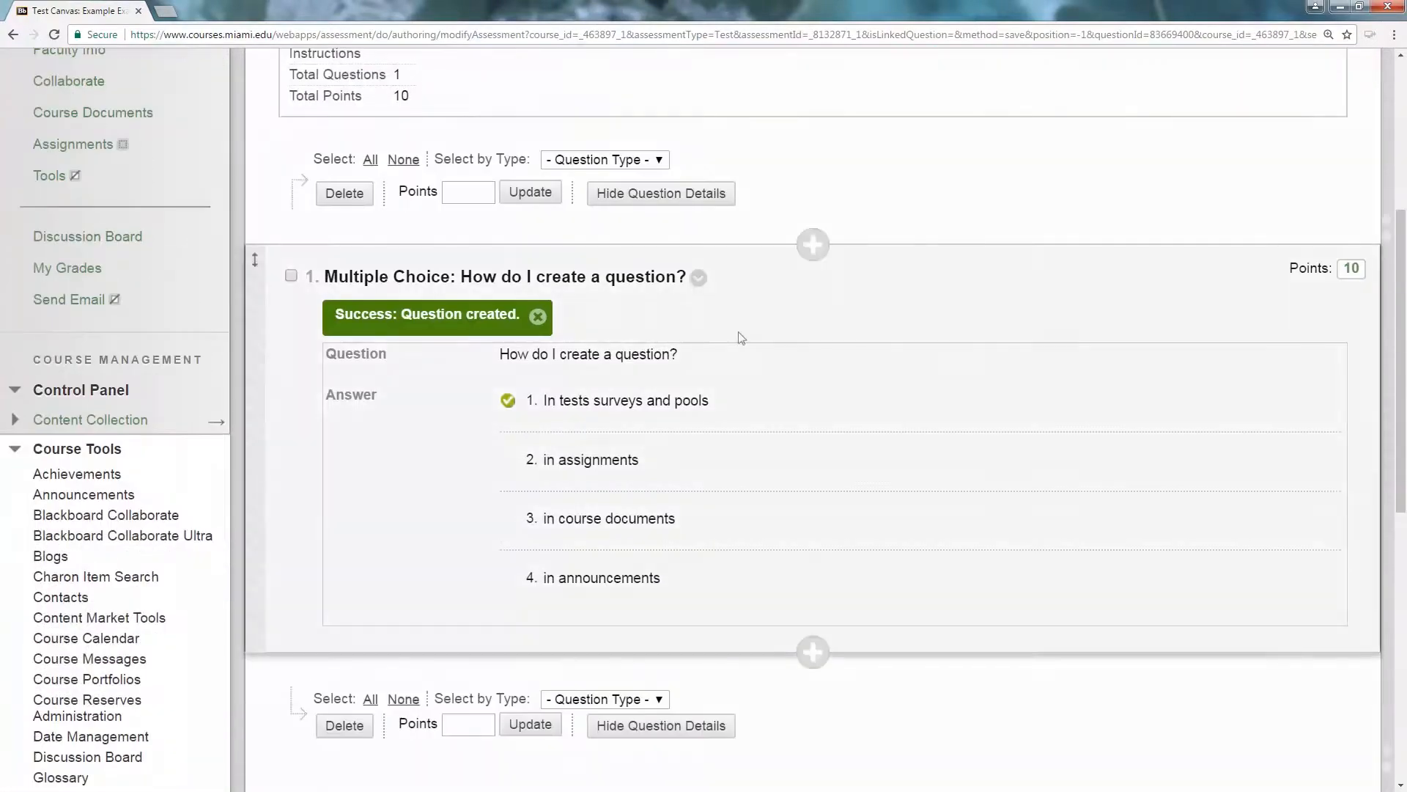
scroll(882, 311, down, 1)
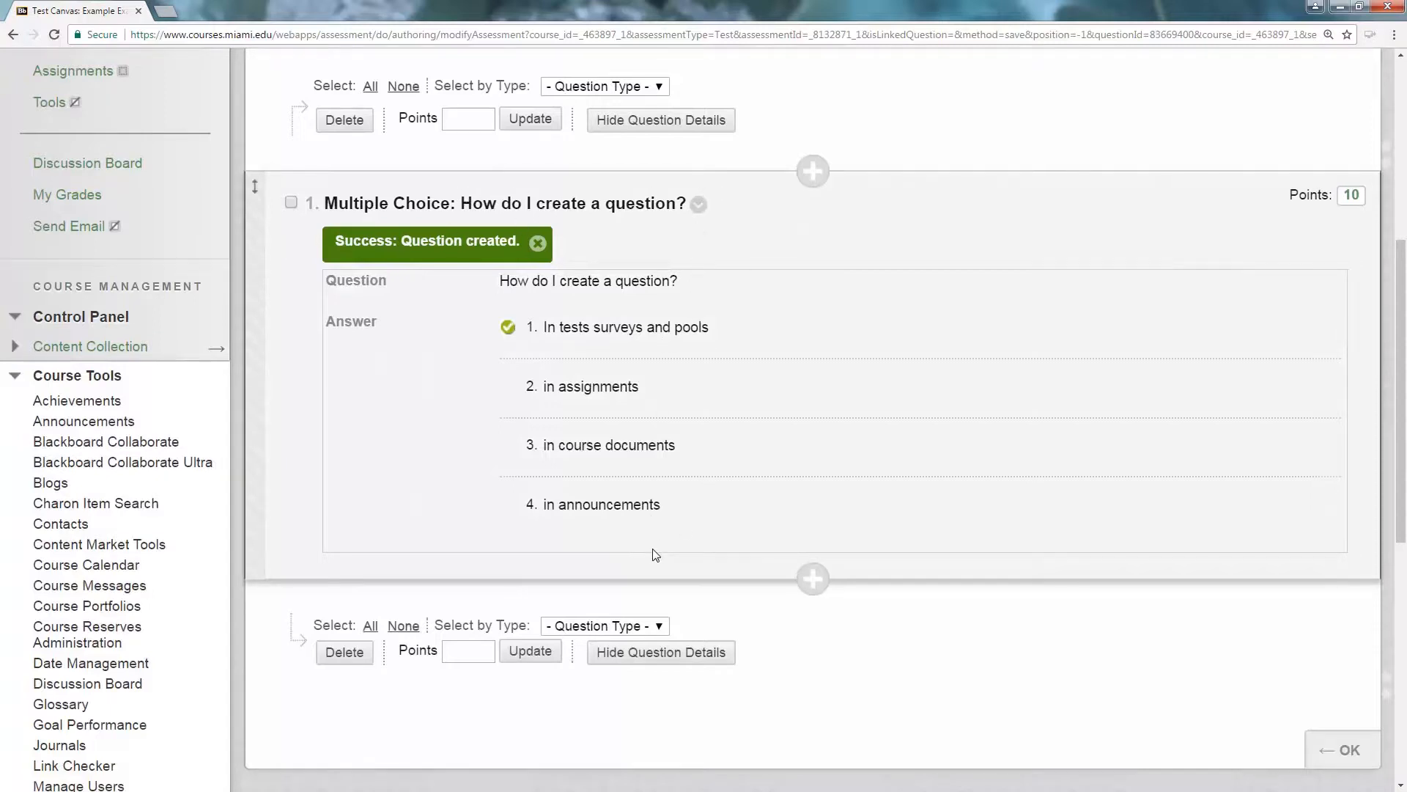
scroll(941, 260, up, 2)
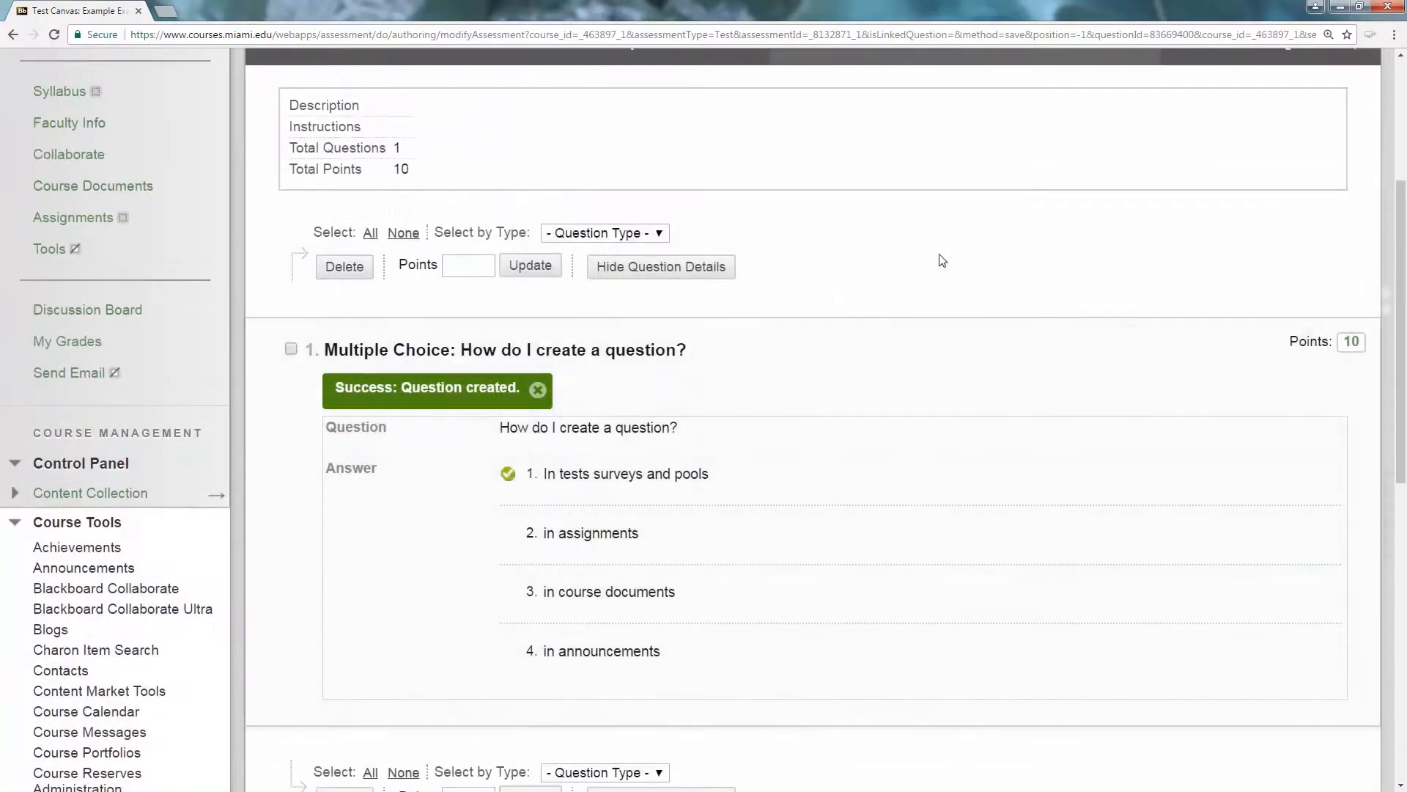
scroll(942, 266, up, 3)
- Start creating a True/False question in Example Exam 1
click(366, 263)
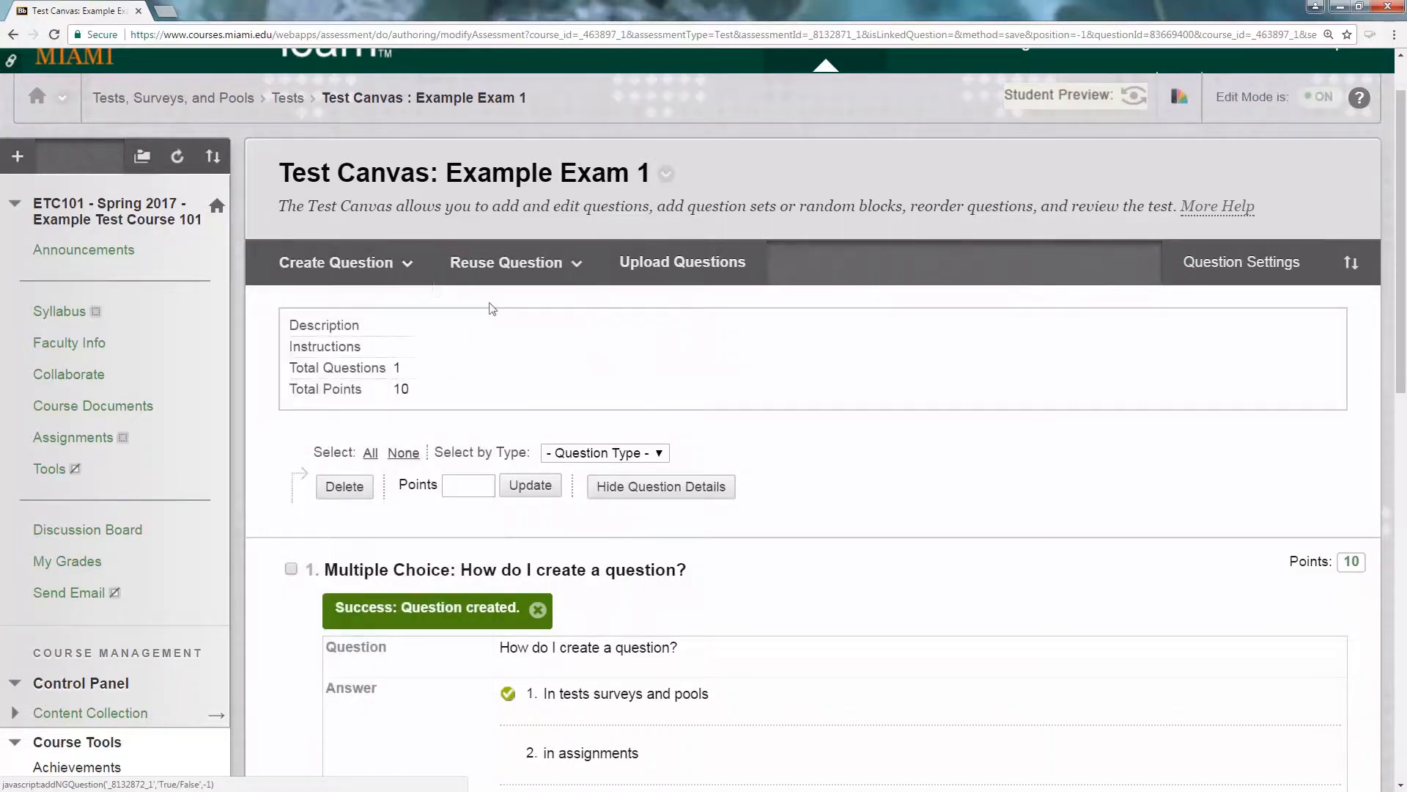
click(391, 273)
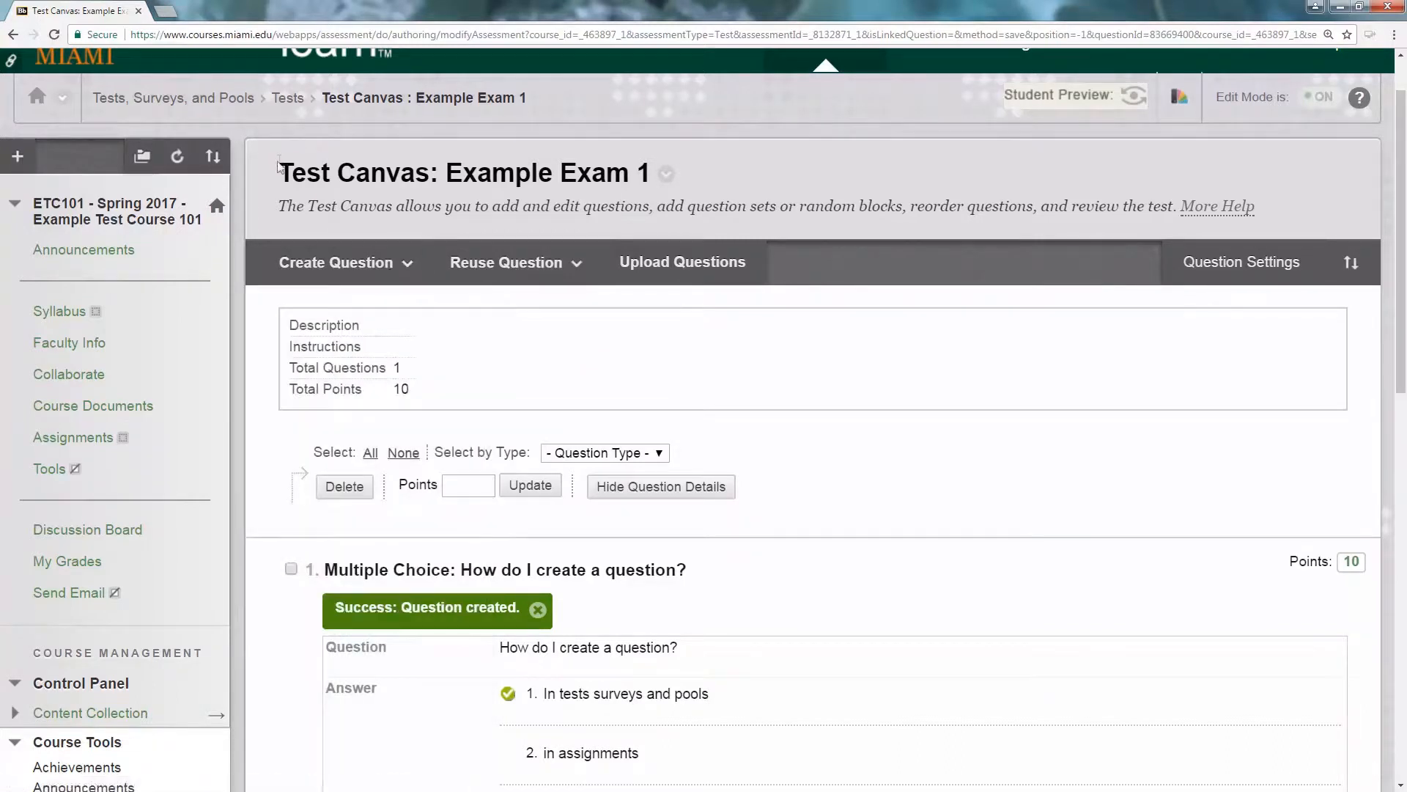
drag(279, 172, 663, 175)
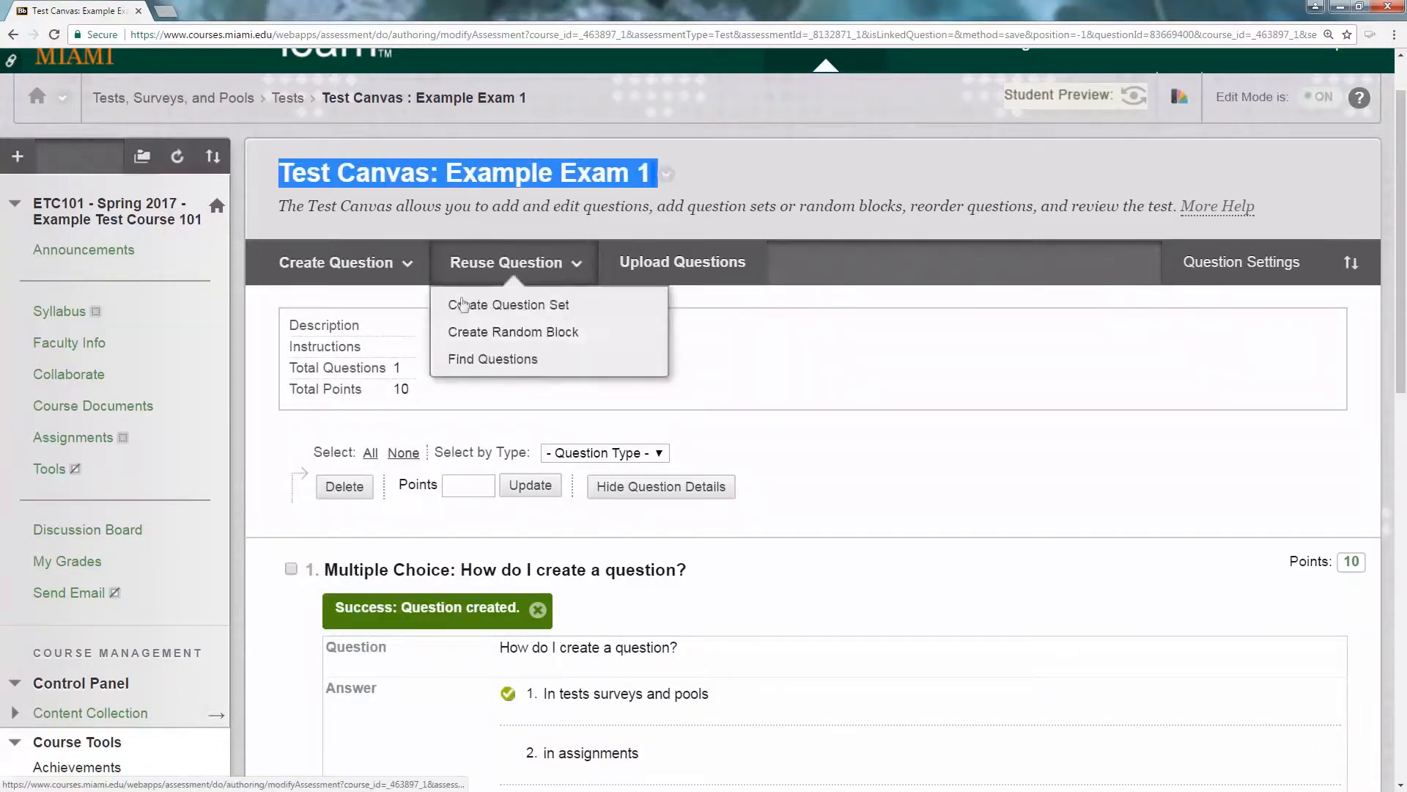
click(361, 271)
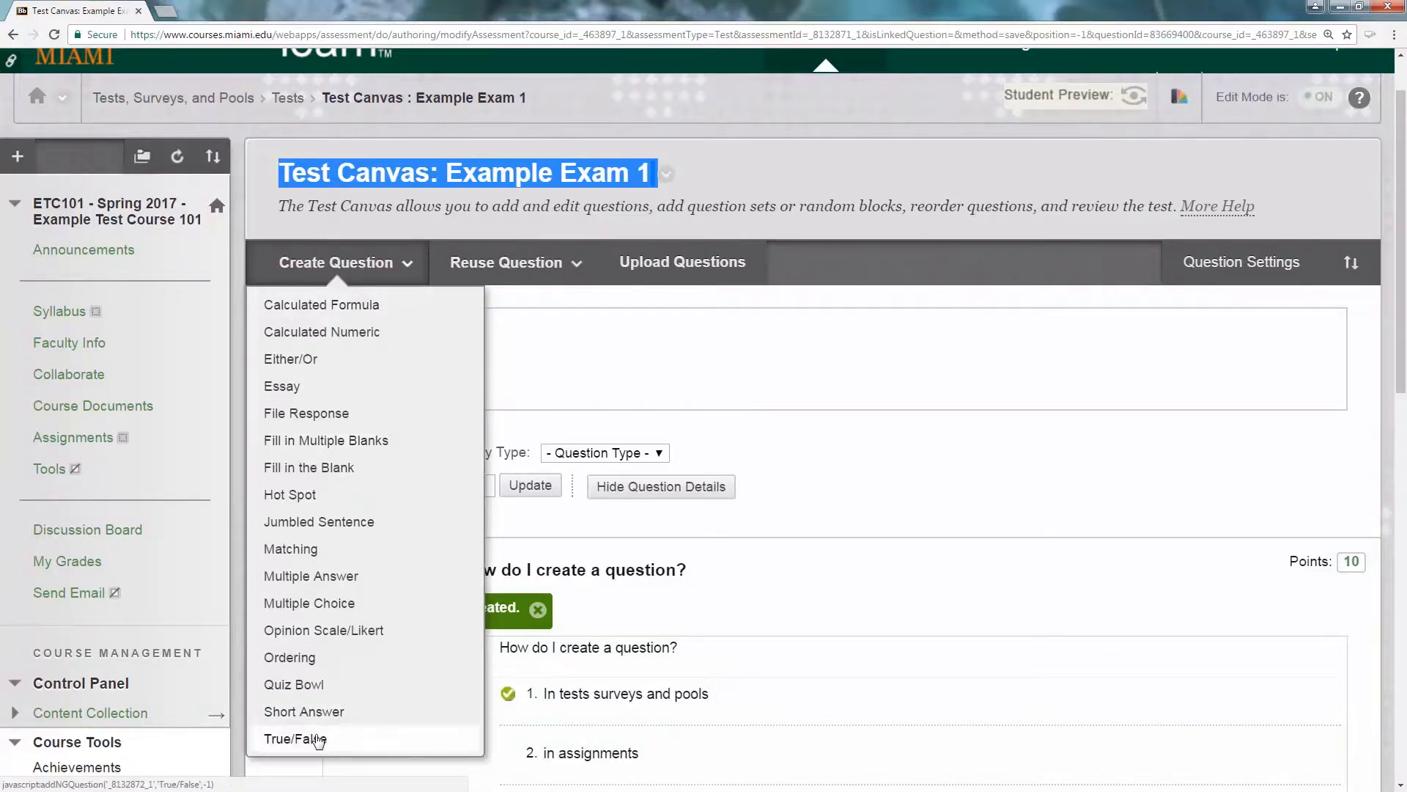
click(317, 739)
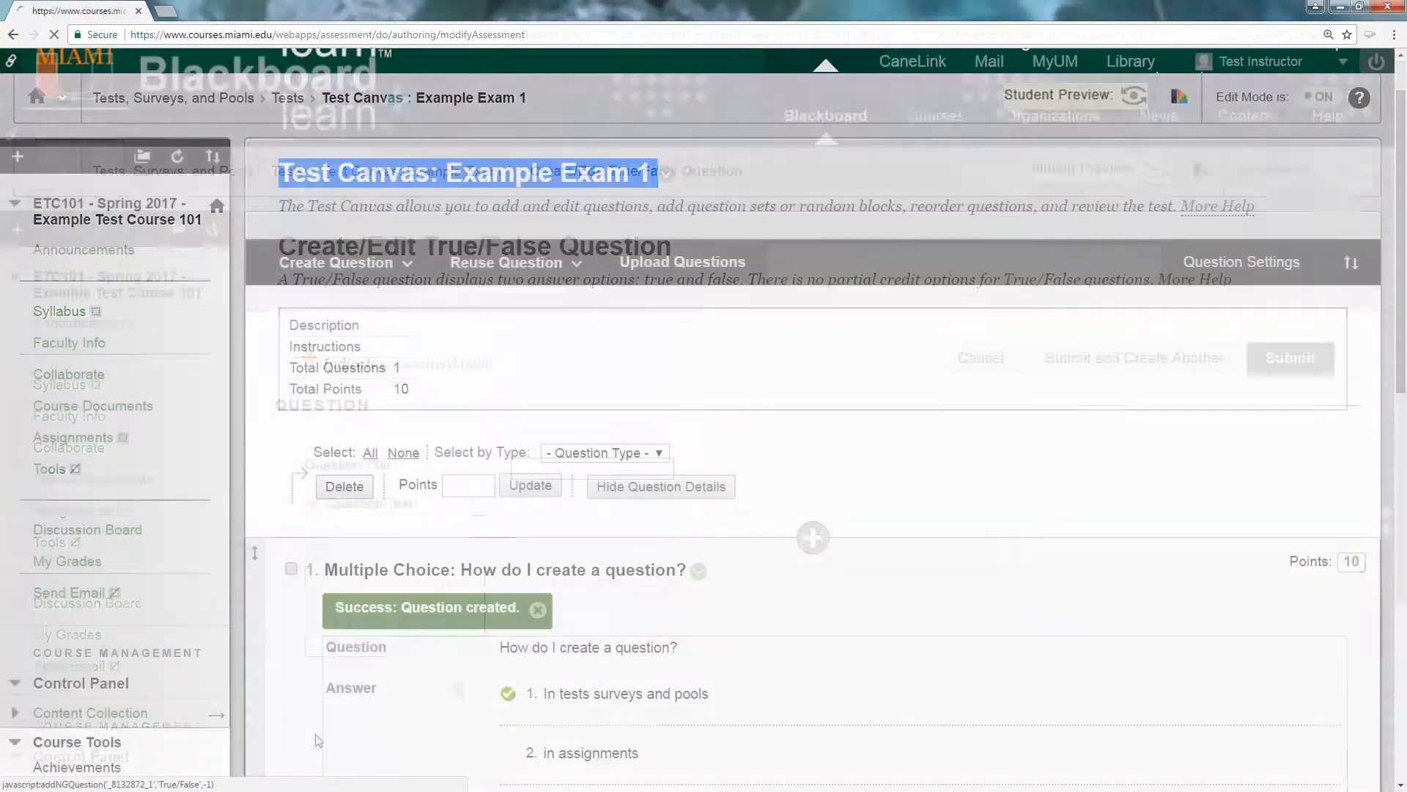
scroll(833, 426, down, 2)
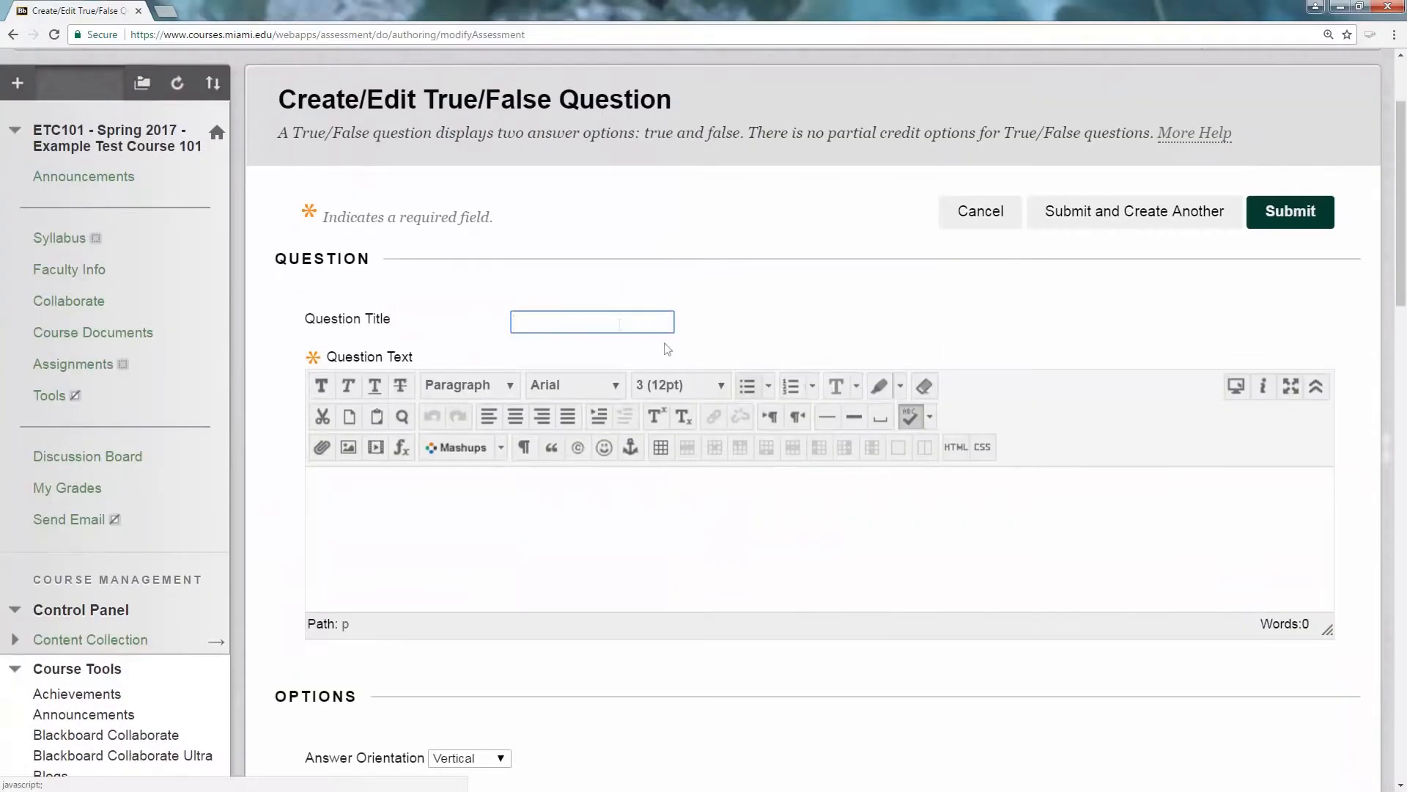
- Enter "Creating a question in a test is easy?" as the question text, leaving the question title blank
drag(293, 318, 485, 321)
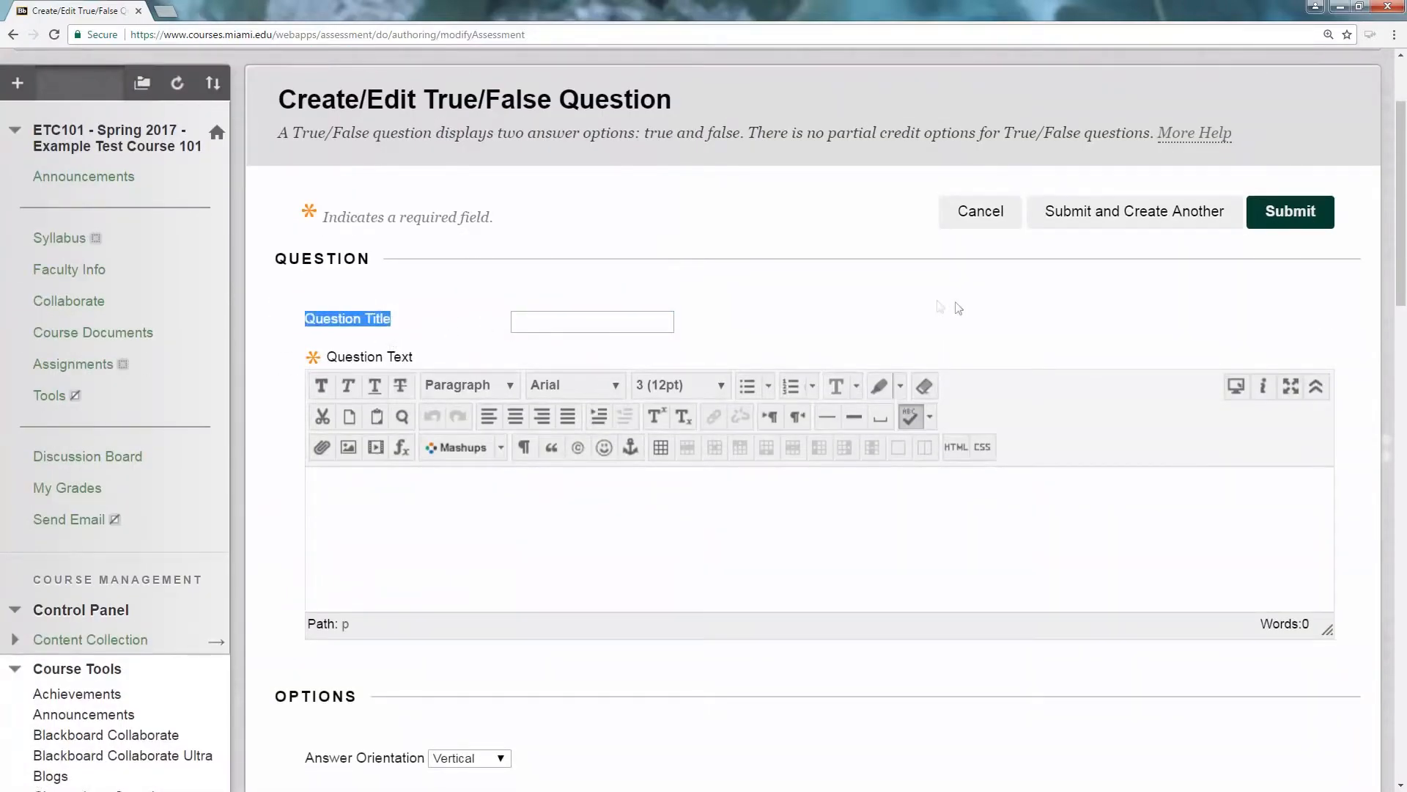
scroll(956, 308, down, 2)
click(715, 140)
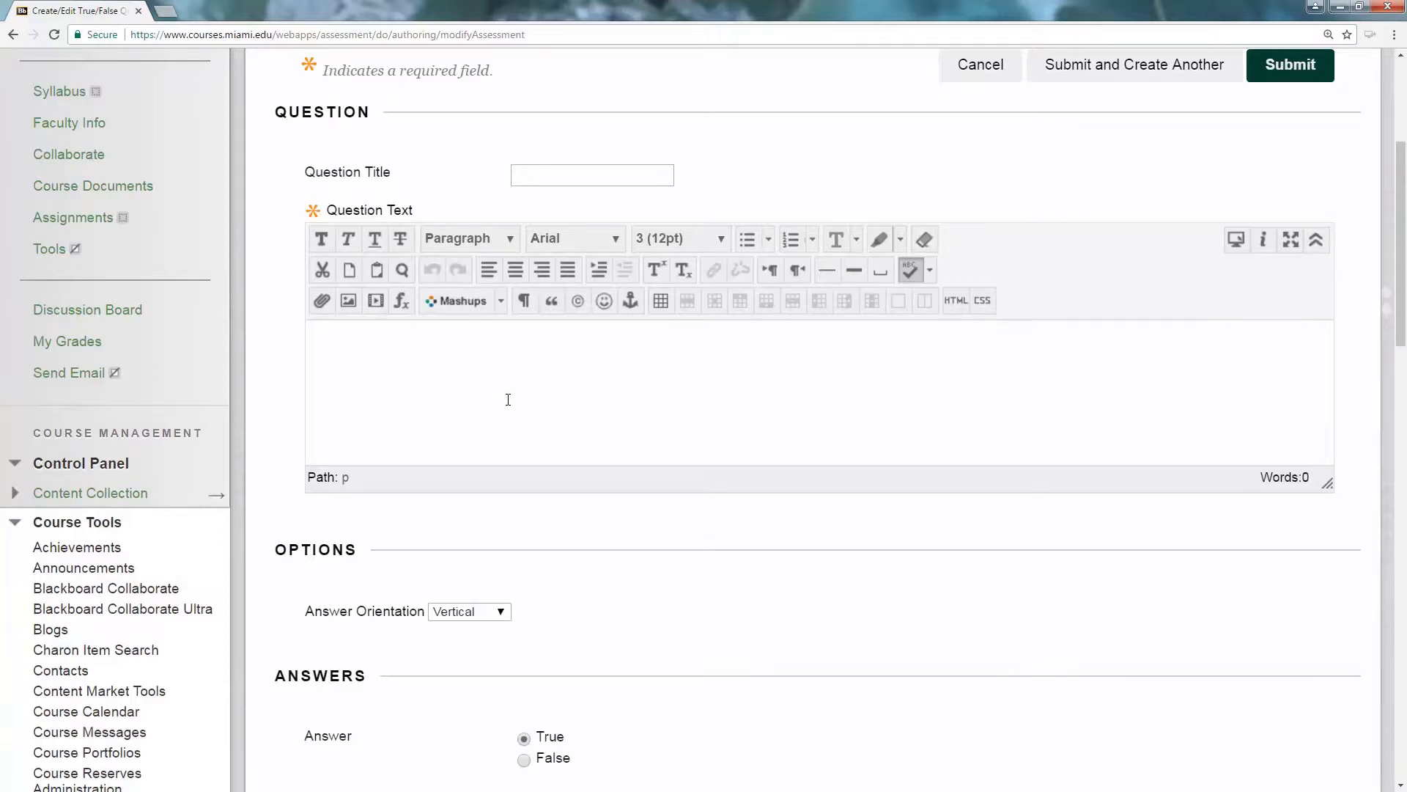
click(508, 400)
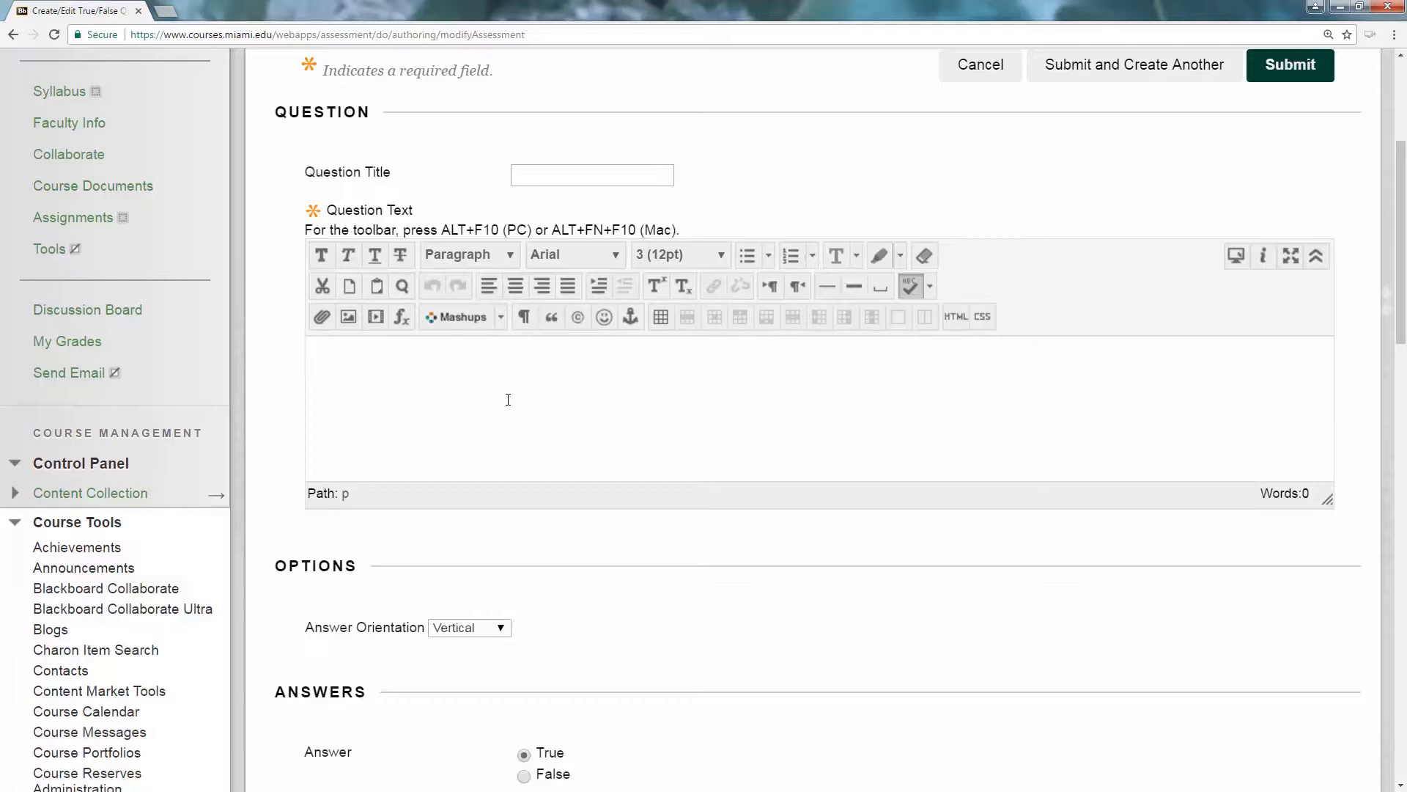
text(Creating a question)
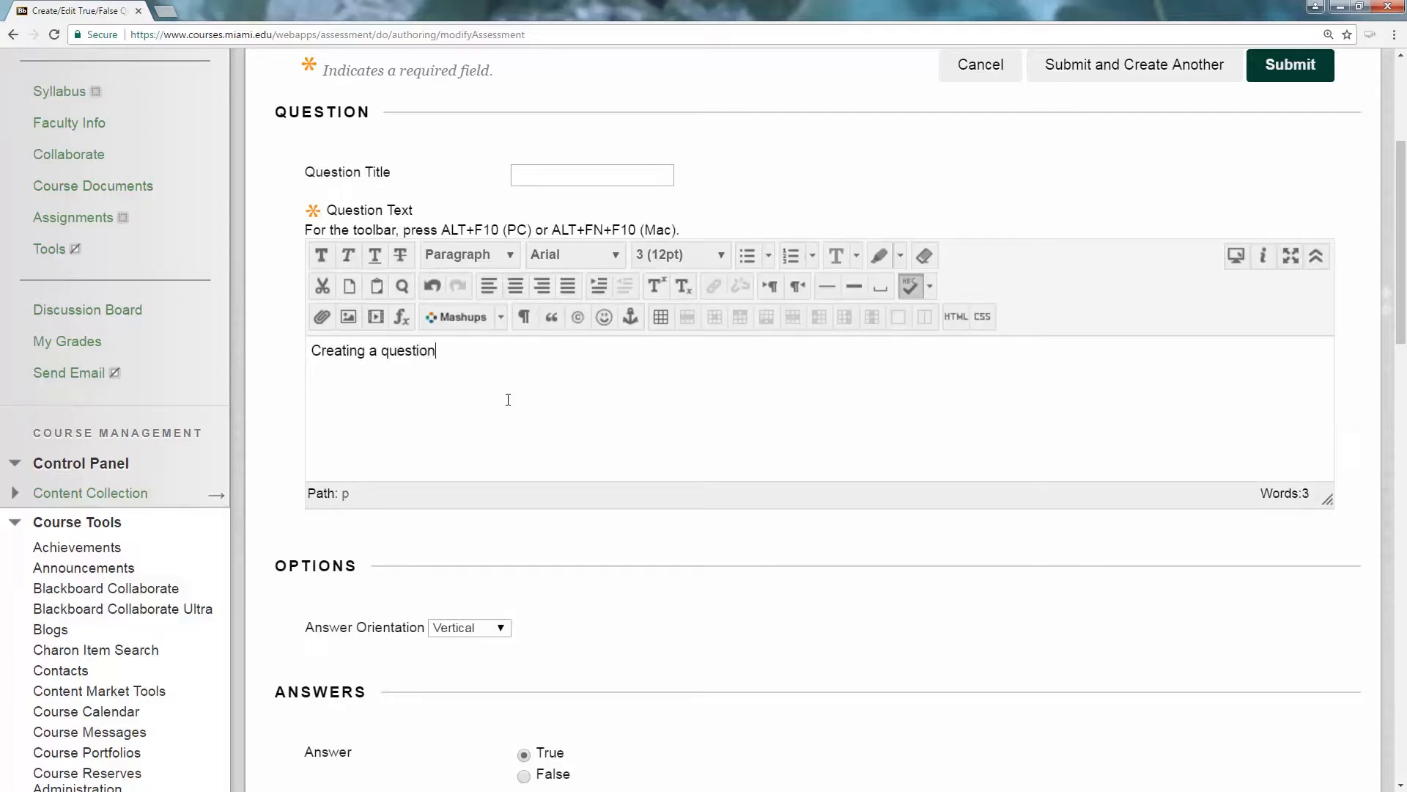
text( ina test is easy?)
click(453, 357)
- Submit the True/False question with True kept as the correct answer and the feedback and instructor notes left empty
scroll(674, 392, down, 4)
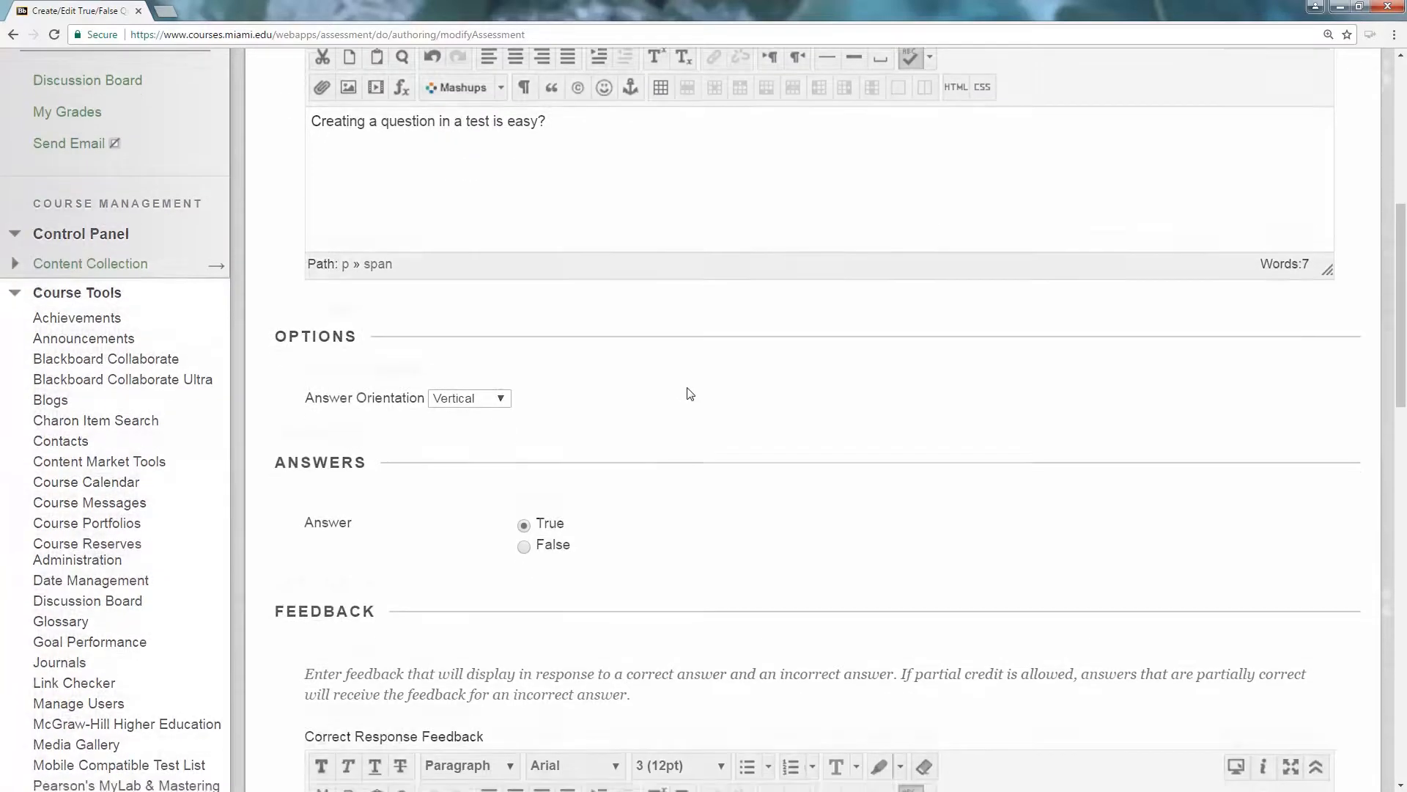
scroll(689, 393, down, 2)
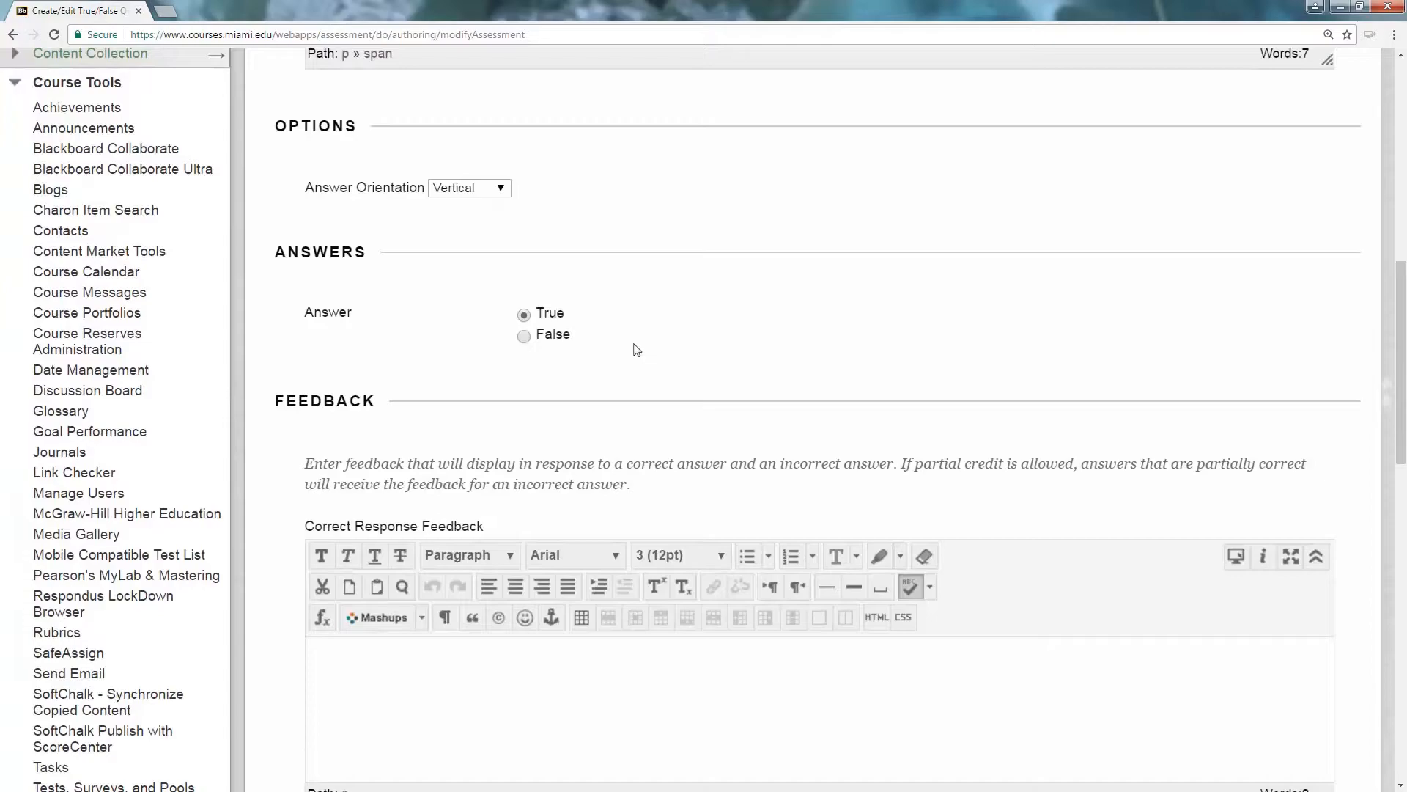
scroll(669, 331, down, 10)
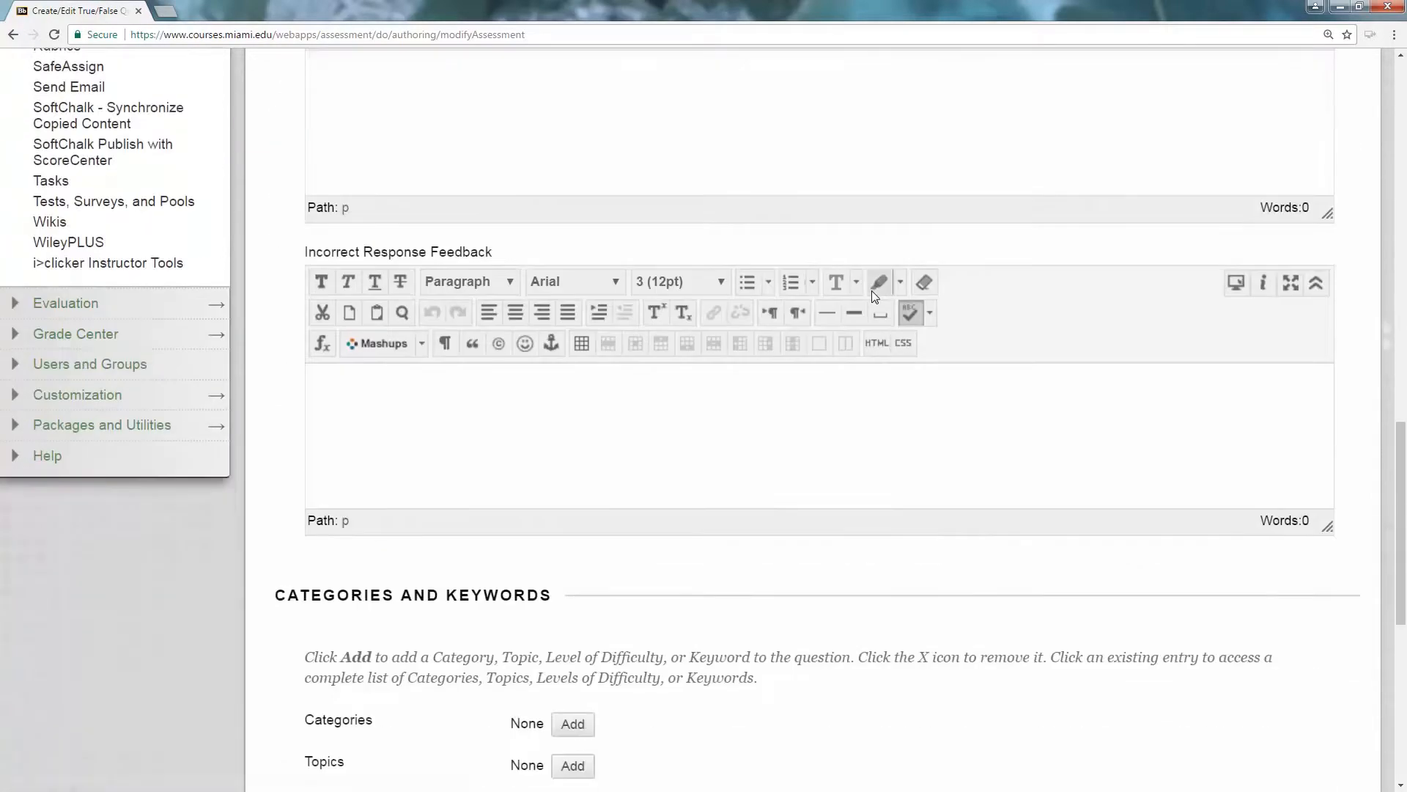
scroll(874, 296, down, 5)
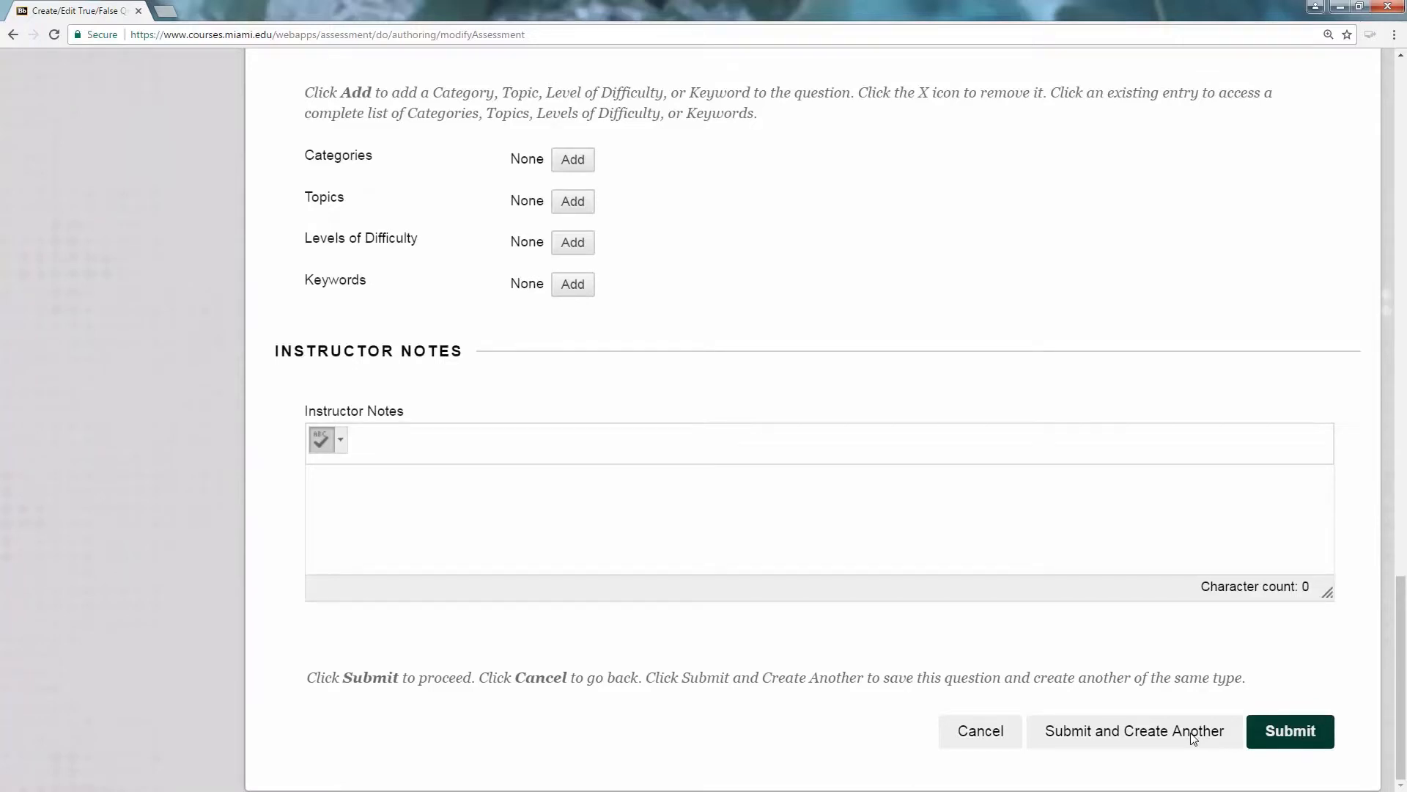
click(1293, 746)
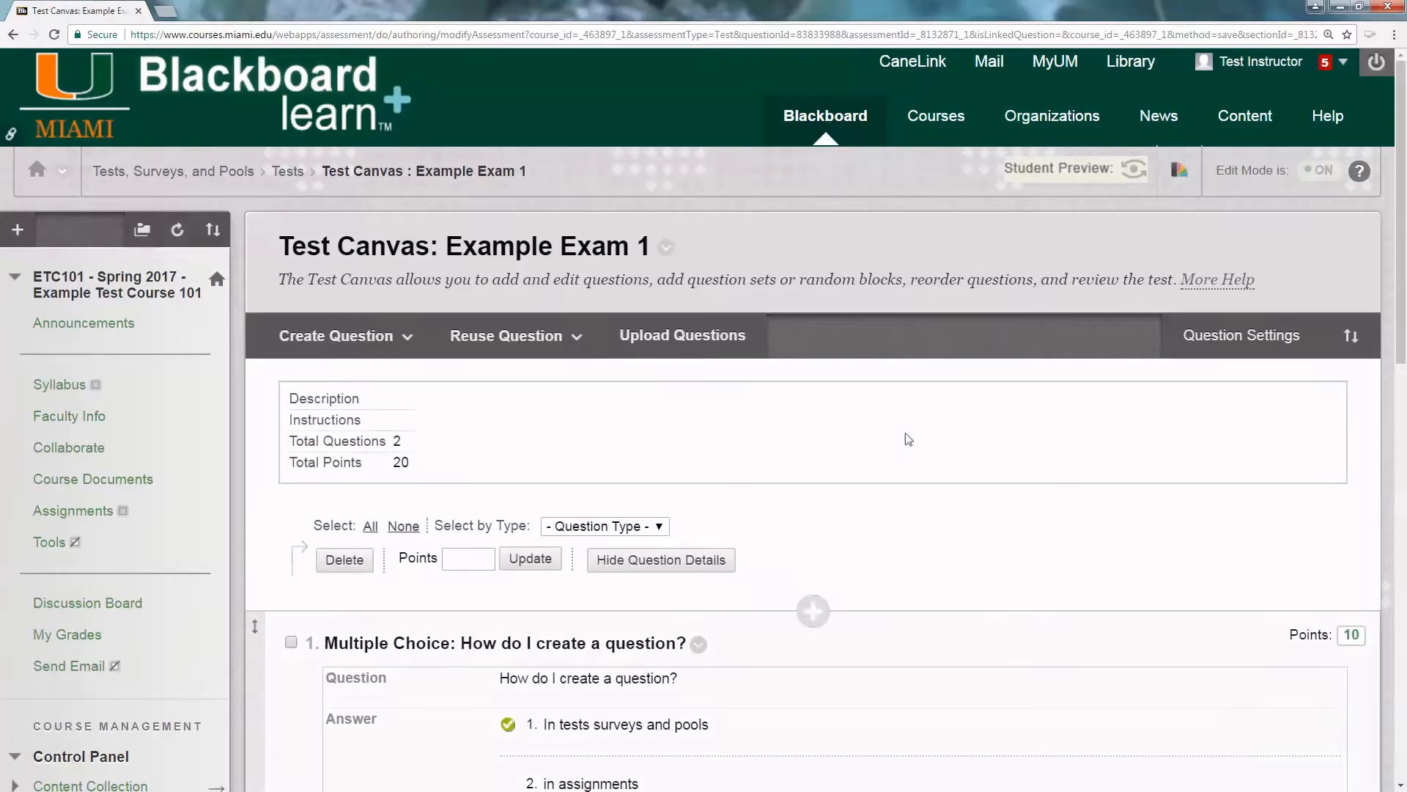
- Check the total number of questions and total points in the test summary
scroll(1019, 315, down, 2)
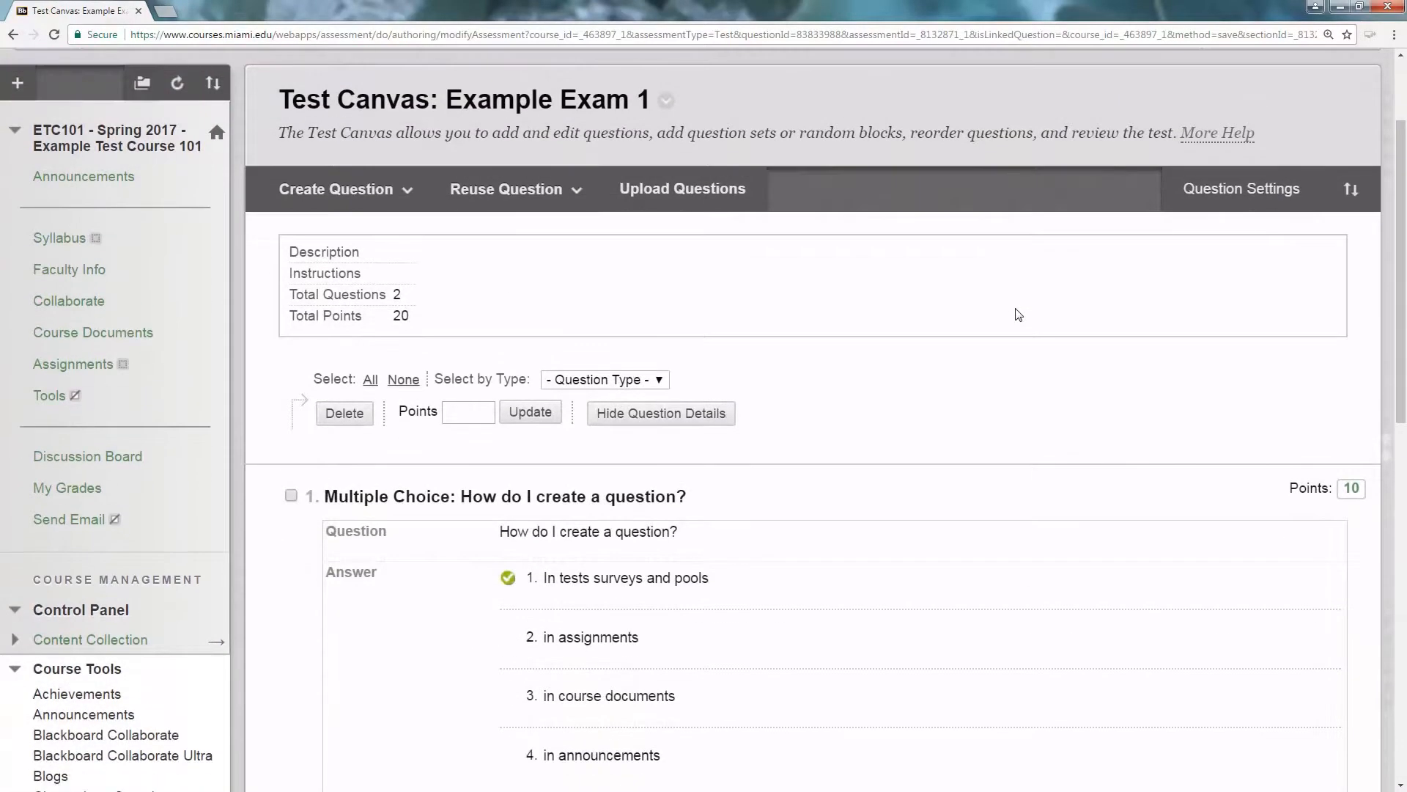
drag(291, 295, 395, 295)
click(442, 310)
drag(292, 320, 421, 316)
click(873, 305)
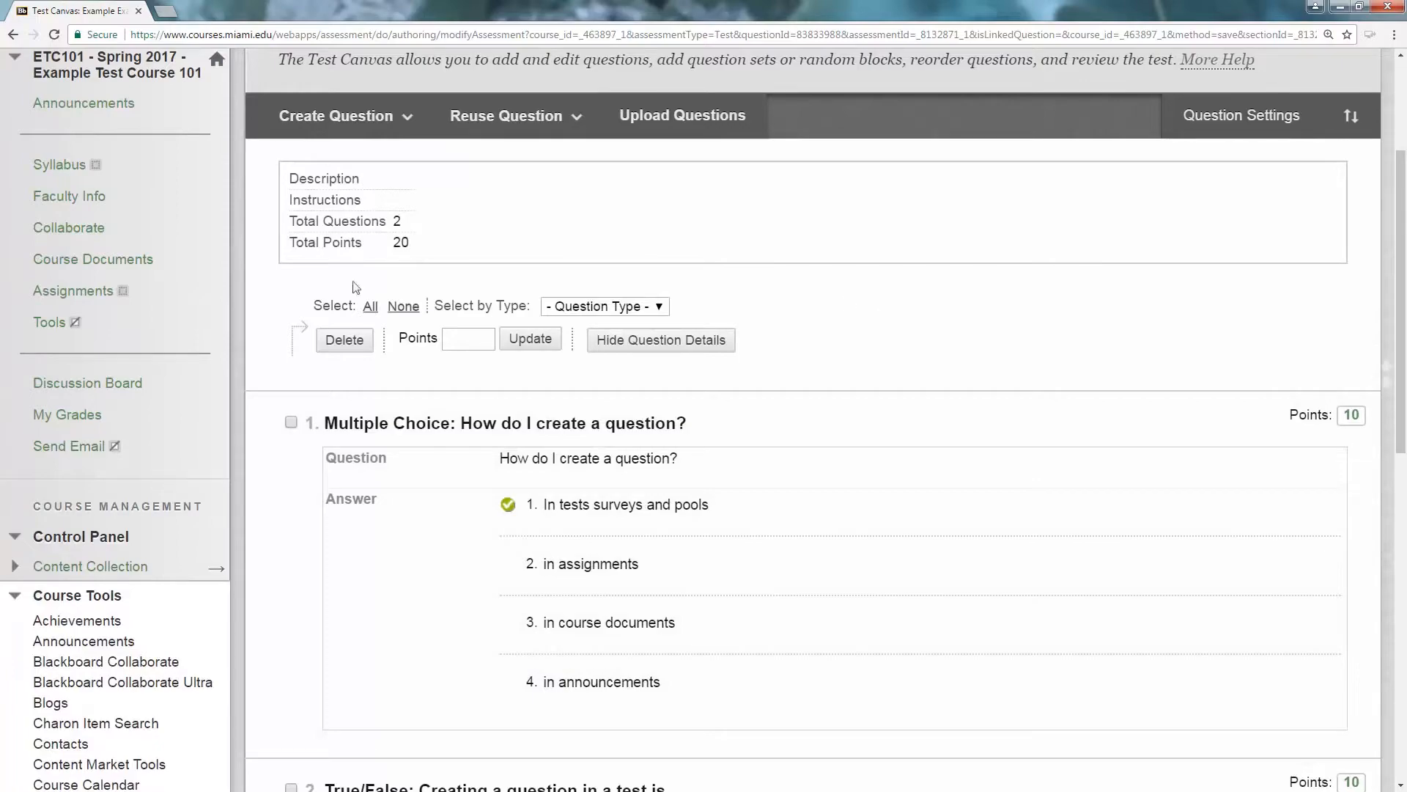
- Select all questions on the test canvas and update their point value to 50 each
click(370, 307)
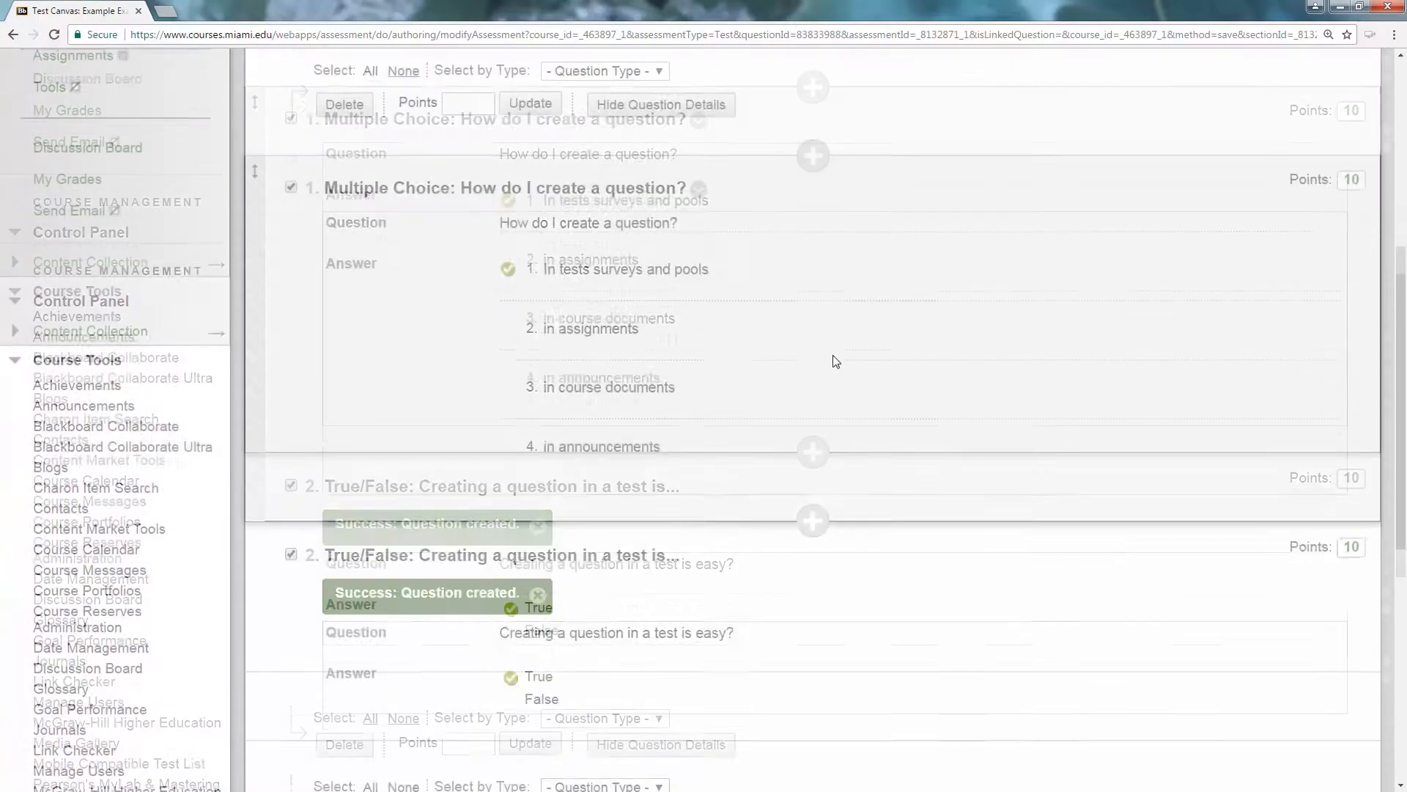
scroll(832, 355, up, 3)
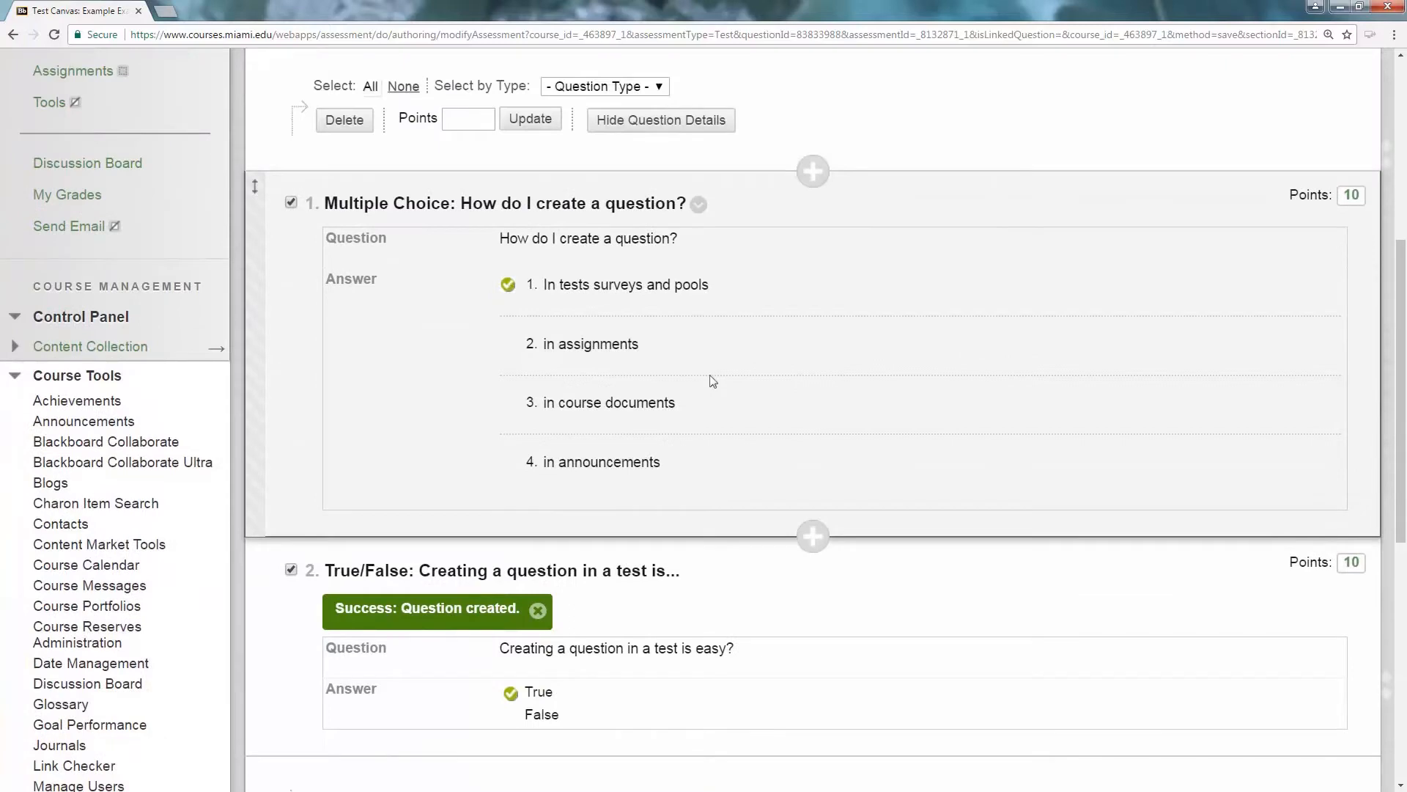
click(468, 197)
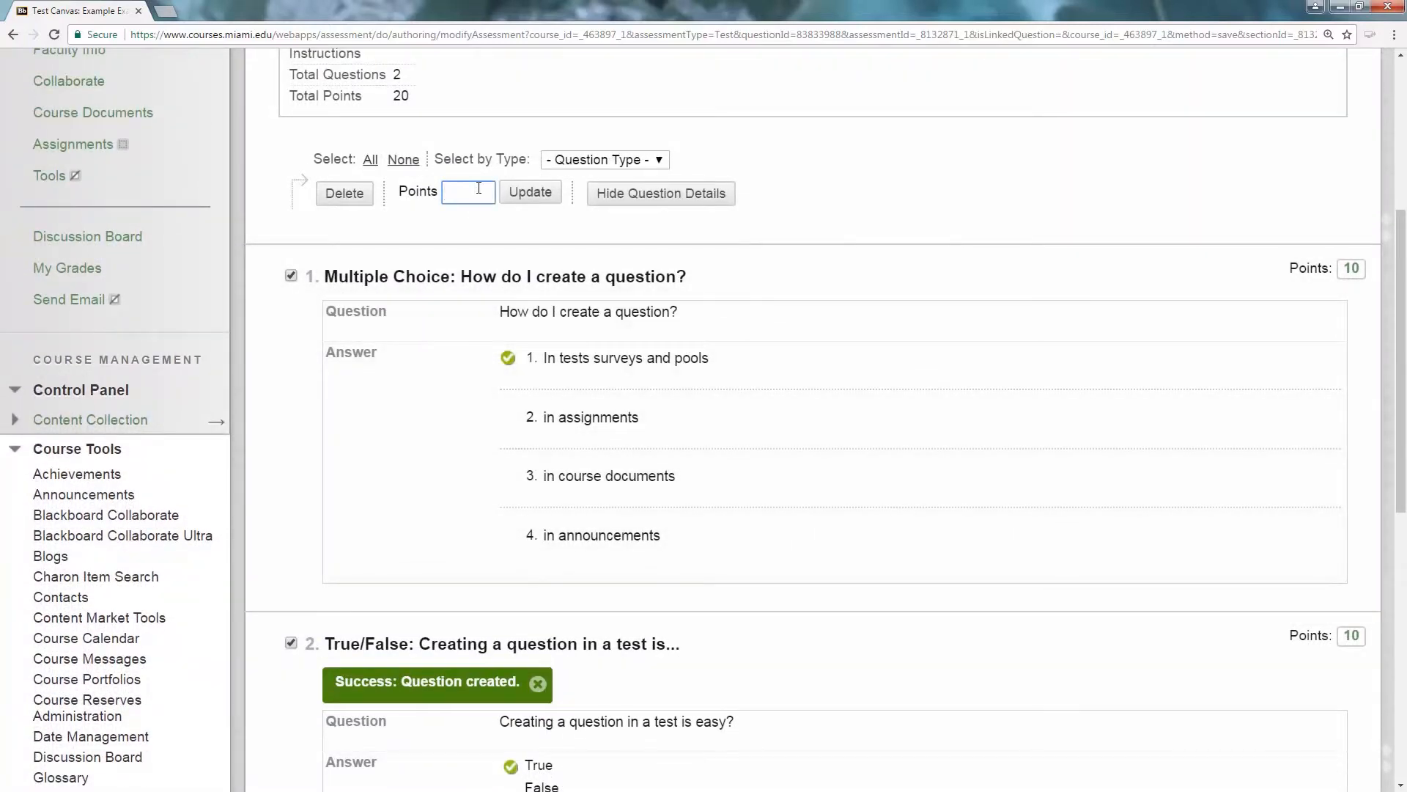
text(5)
drag(494, 190, 405, 197)
text(50)
click(543, 195)
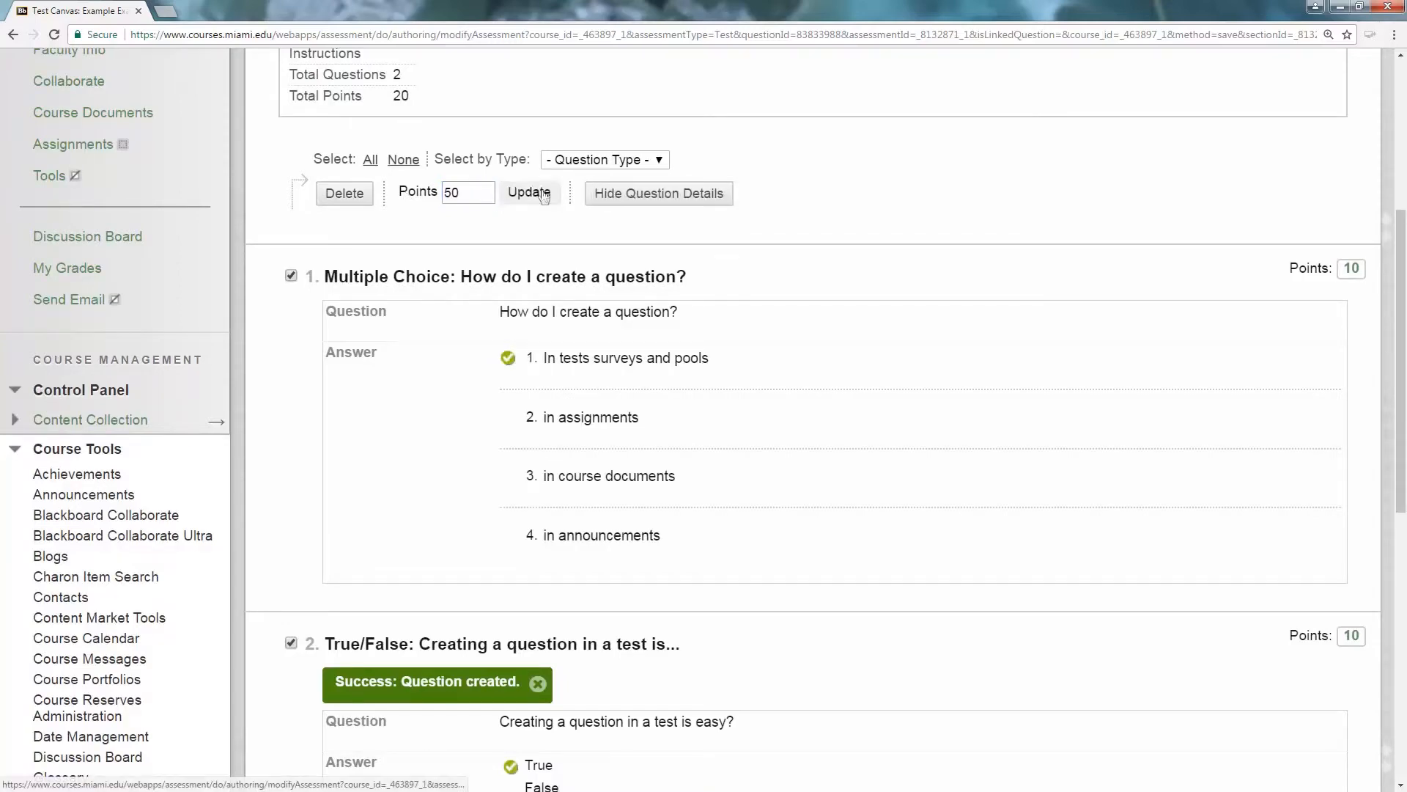
- Review the test summary's total points and the points assigned to the multiple choice and True/False questions
scroll(1097, 422, down, 3)
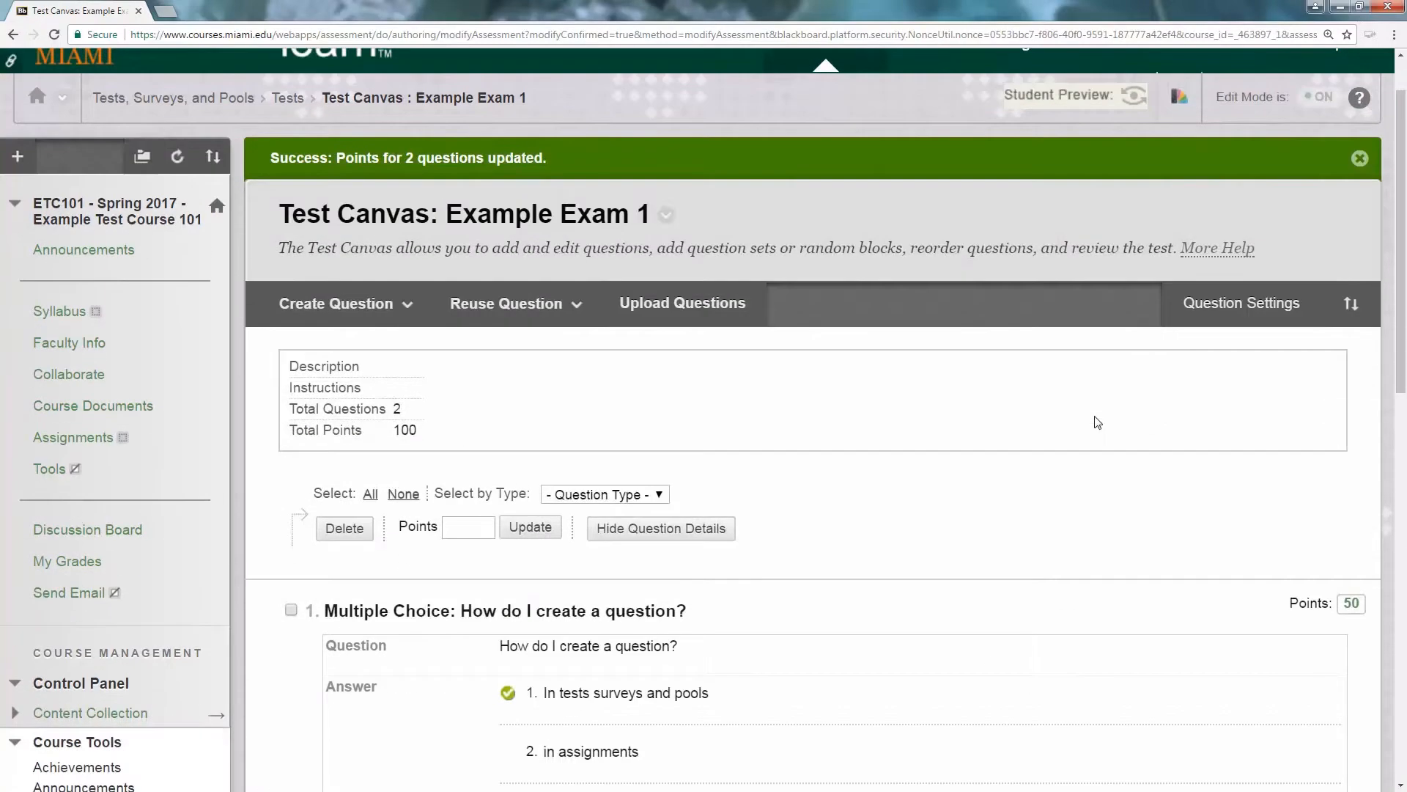
scroll(1098, 423, down, 3)
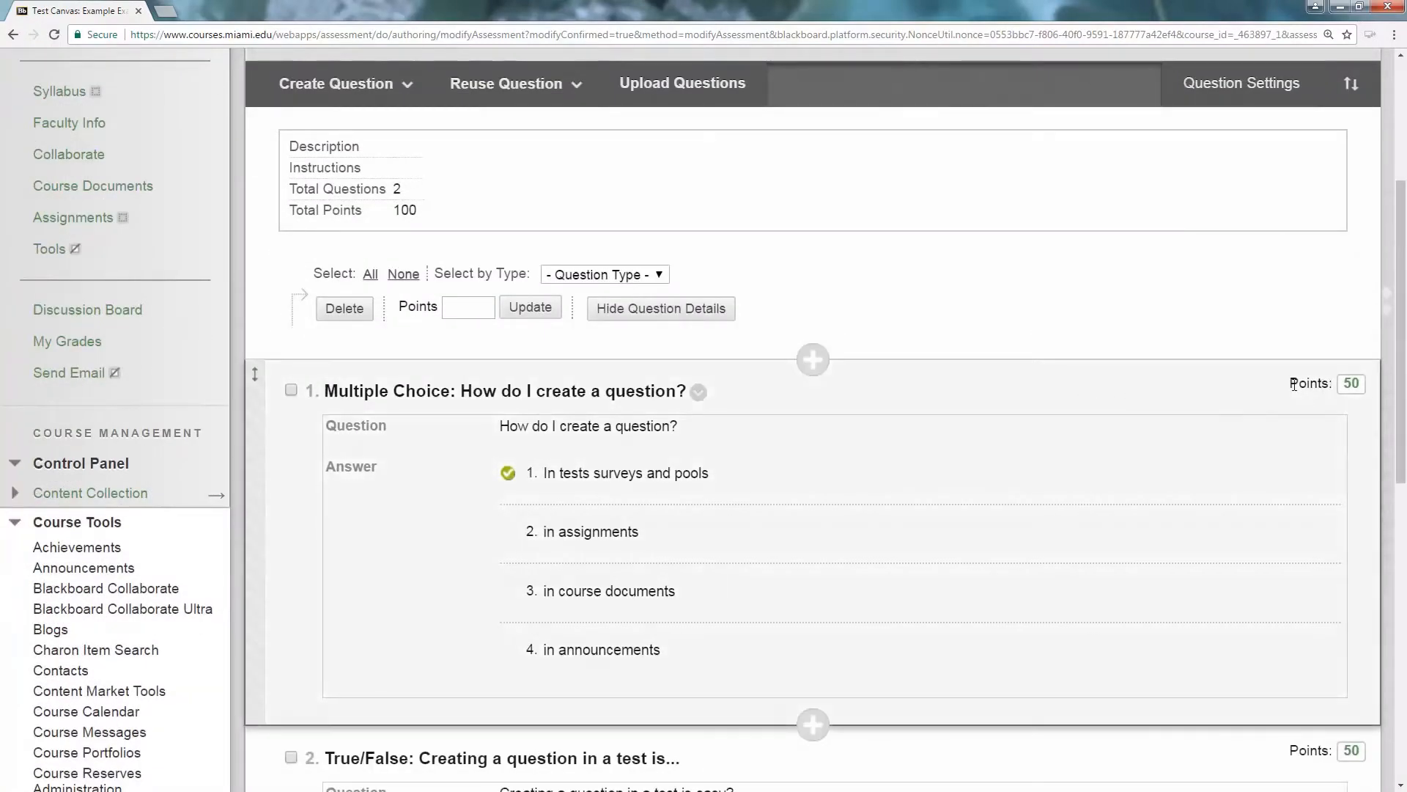
mouse_move(439, 212)
mouse_down()
mouse_move(292, 210)
mouse_move(289, 145)
mouse_up()
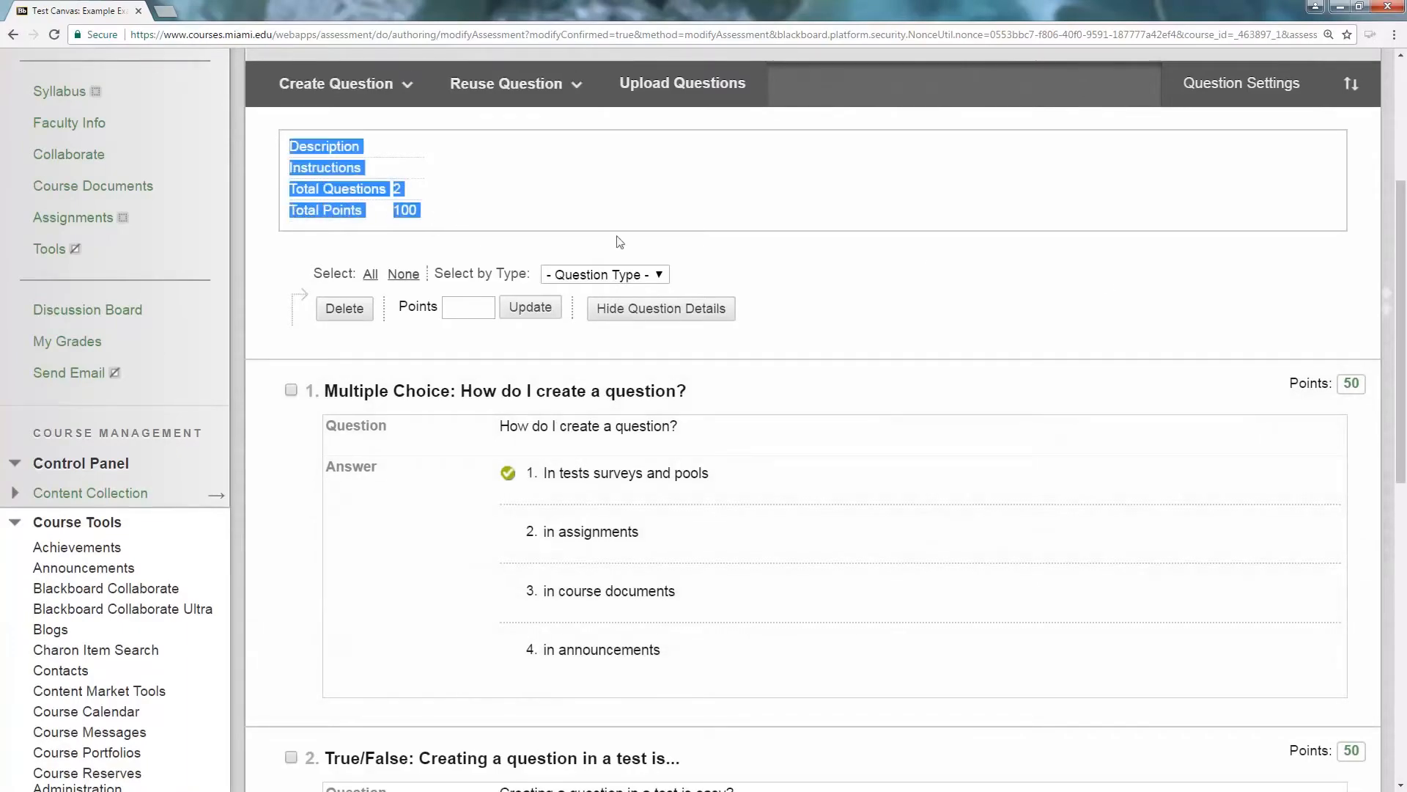
click(1027, 222)
scroll(1134, 305, down, 4)
scroll(1134, 305, up, 6)
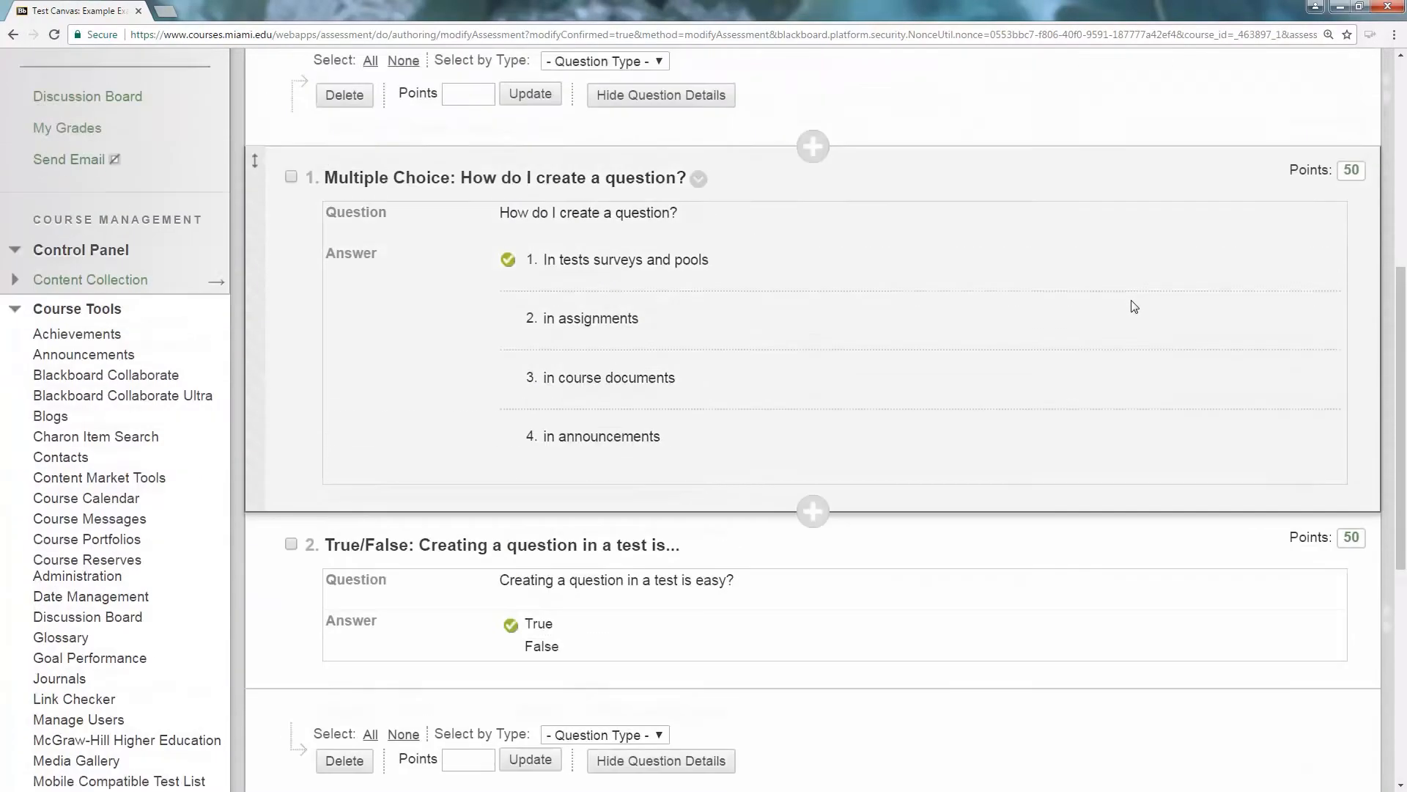
scroll(1132, 305, down, 2)
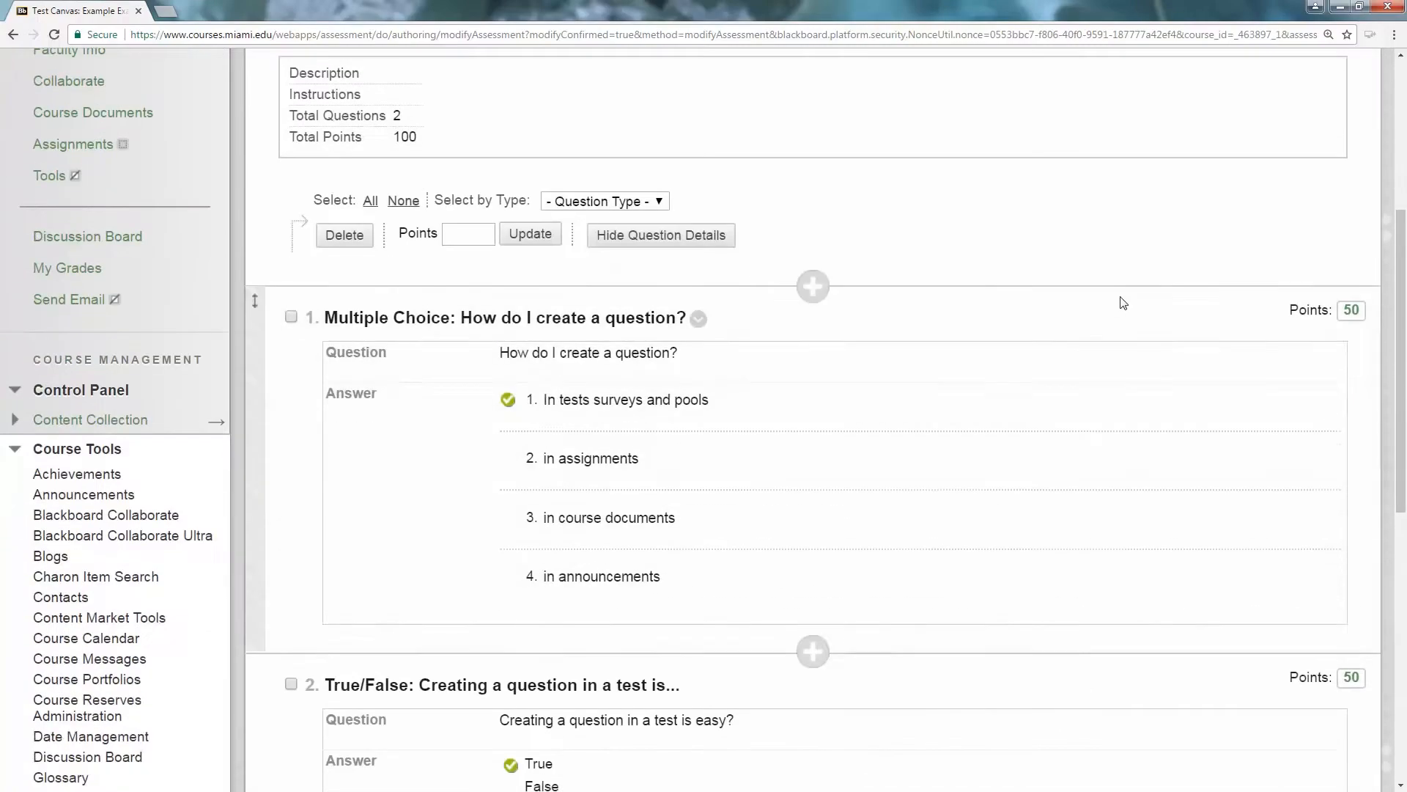
scroll(1120, 302, down, 2)
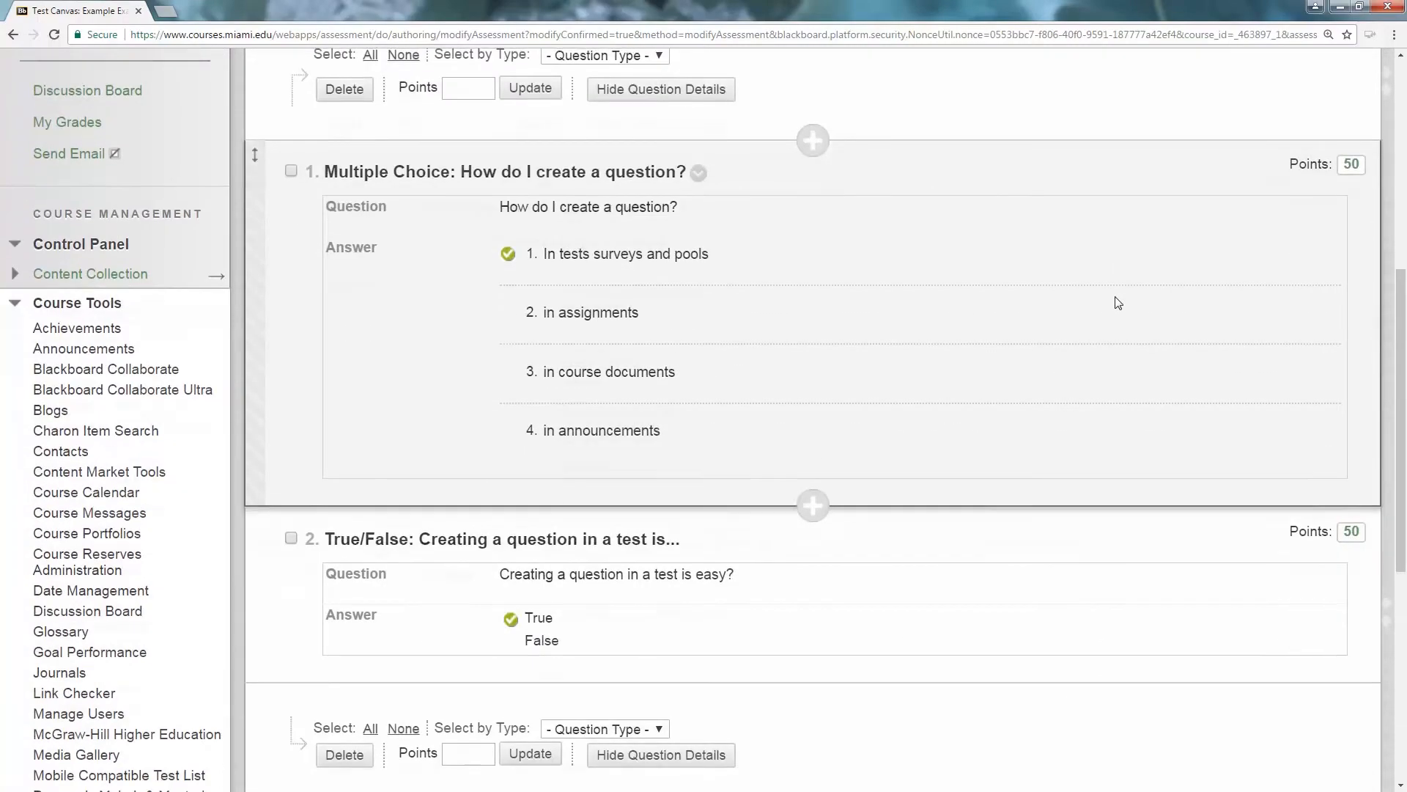
scroll(1119, 304, up, 4)
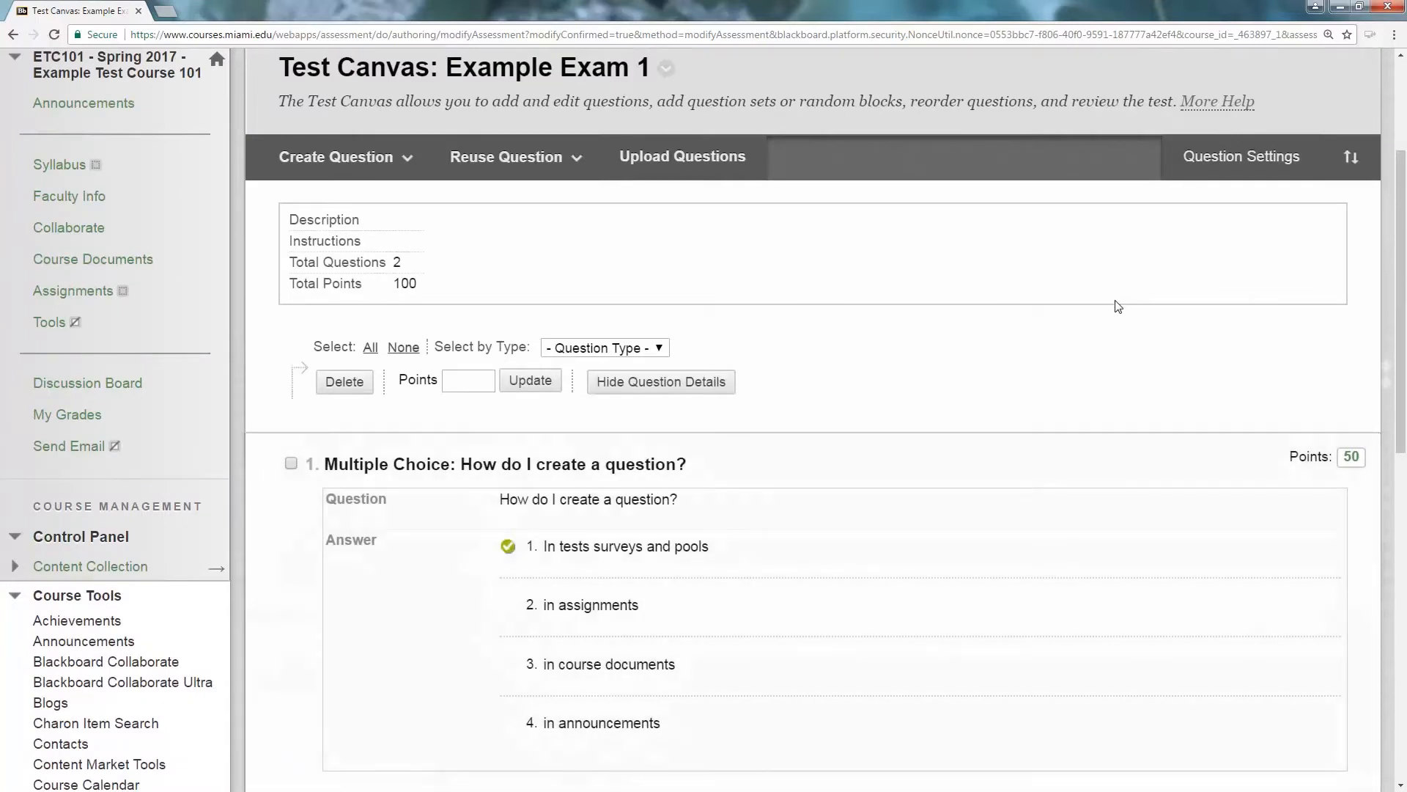